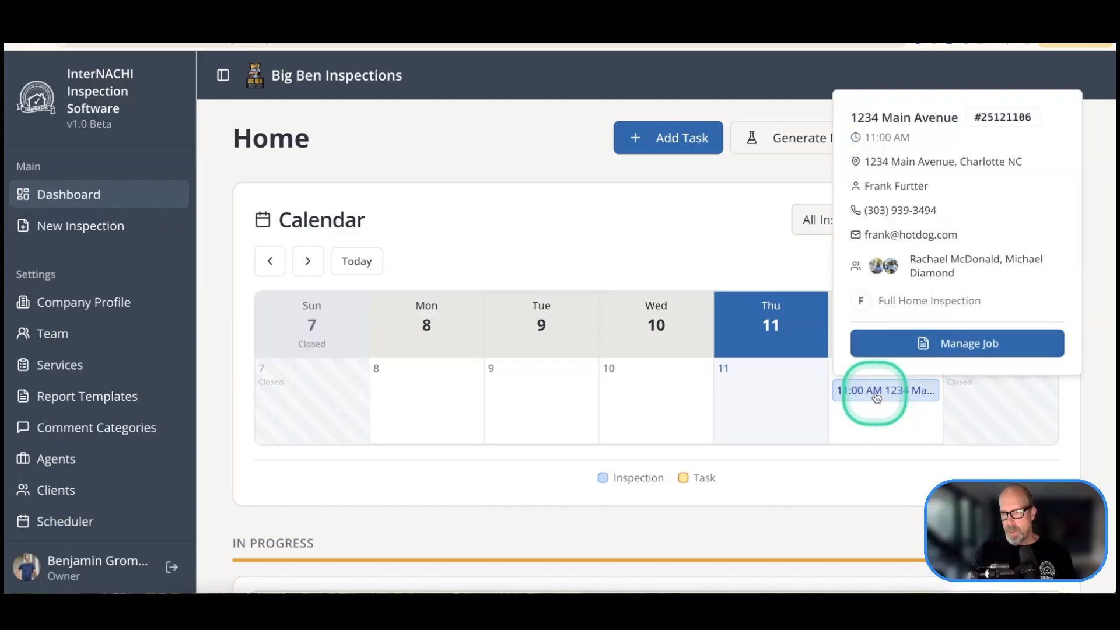
Step: Review the 1234 Main Avenue job's contacts, services and fees, and inspection reports
{"action": "left_click", "coordinate": [924, 344]}
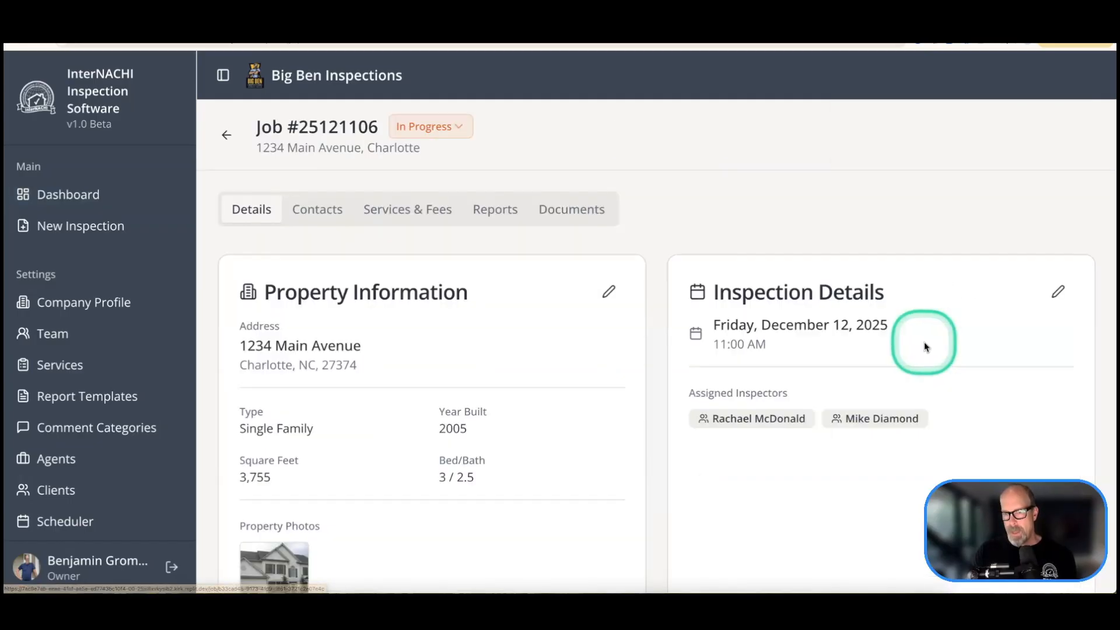
{"action": "scroll", "coordinate": [548, 336], "scroll_direction": "down", "scroll_amount": 3}
{"action": "scroll", "coordinate": [548, 336], "scroll_direction": "up", "scroll_amount": 3}
{"action": "left_click", "coordinate": [319, 209]}
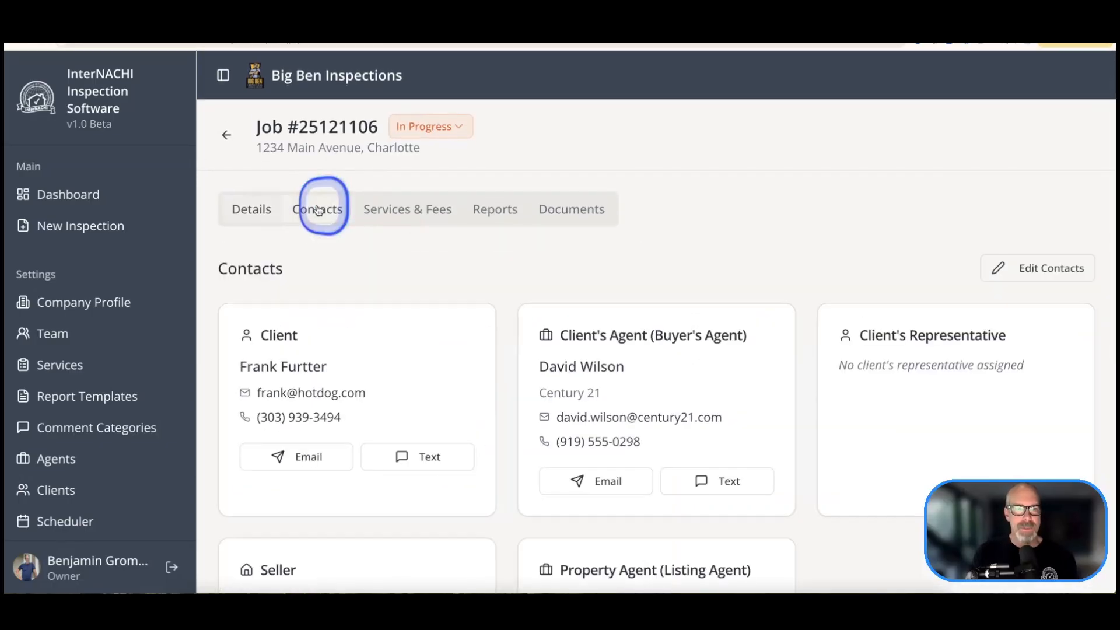
{"action": "left_click", "coordinate": [398, 210]}
{"action": "left_click", "coordinate": [483, 213]}
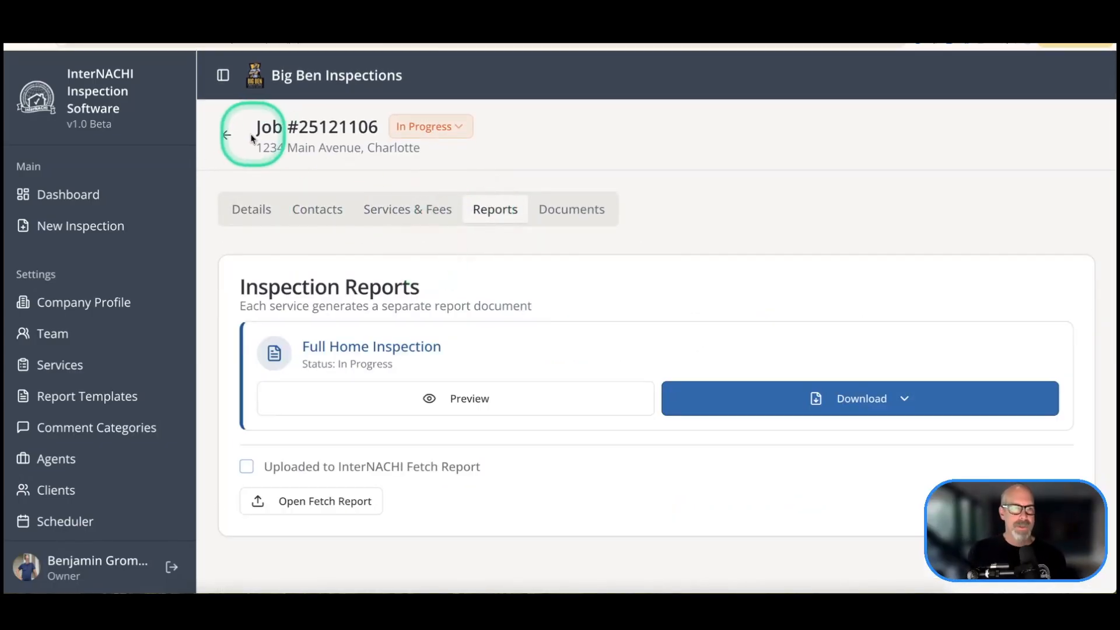
{"action": "left_click", "coordinate": [229, 135]}
{"action": "scroll", "coordinate": [474, 263], "scroll_direction": "down", "scroll_amount": 10}
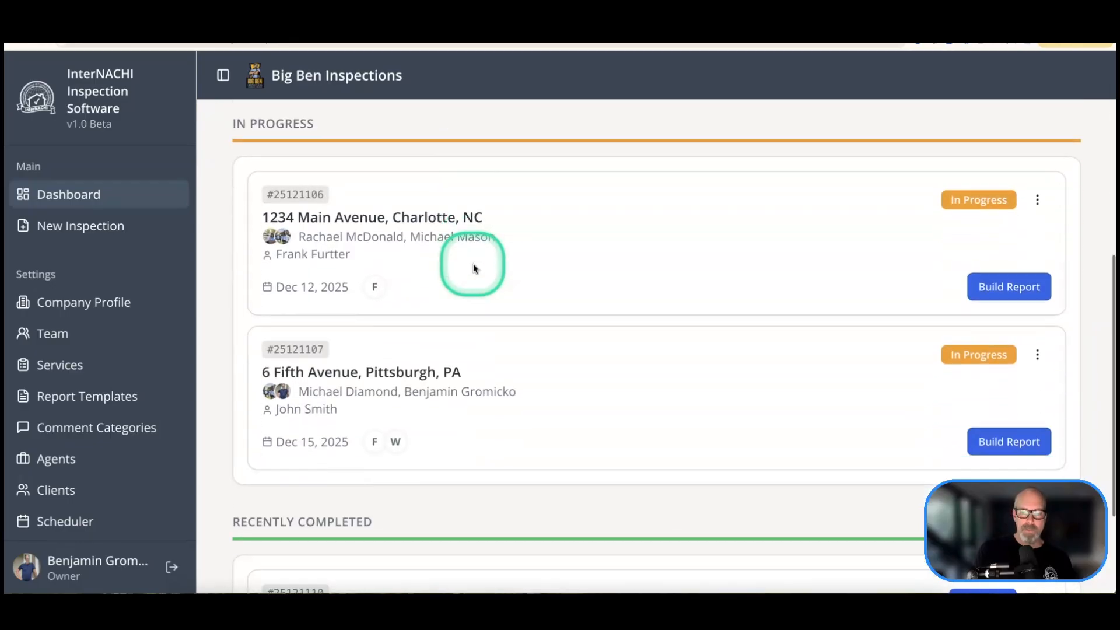
{"action": "left_click", "coordinate": [992, 358]}
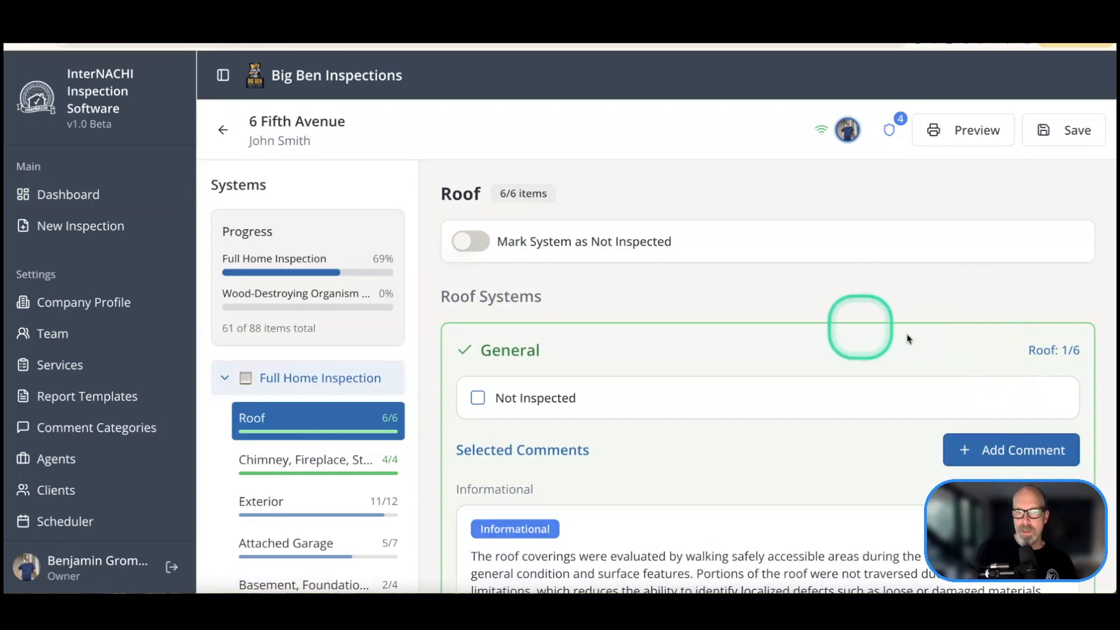
{"action": "scroll", "coordinate": [738, 320], "scroll_direction": "down", "scroll_amount": 3}
{"action": "scroll", "coordinate": [303, 285], "scroll_direction": "down", "scroll_amount": 1}
{"action": "left_click_drag", "start_coordinate": [371, 243], "coordinate": [403, 246]}
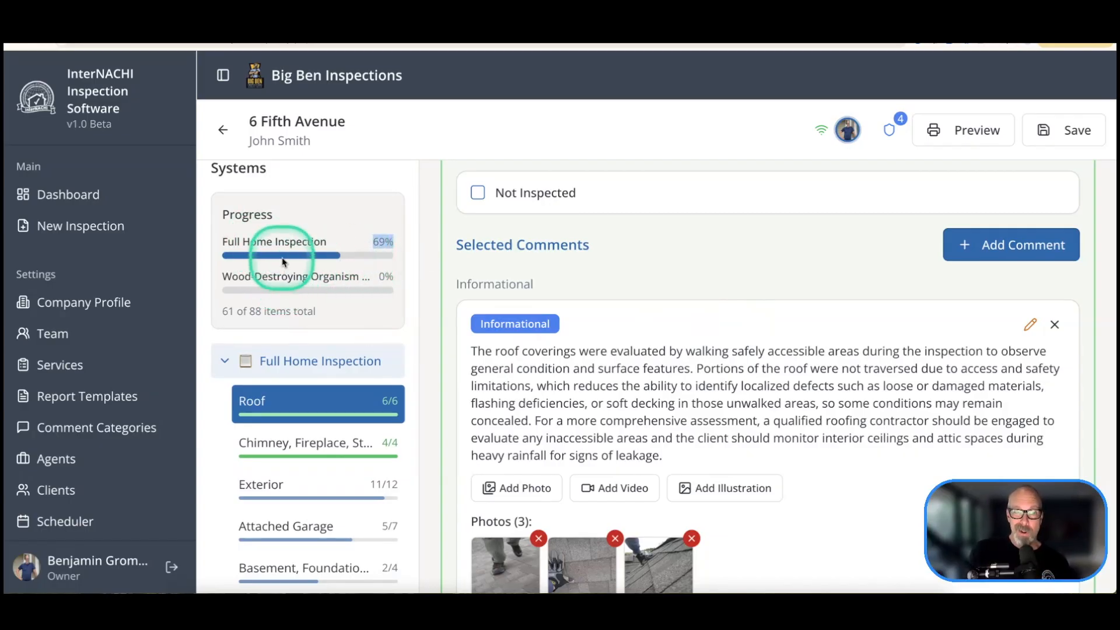
{"action": "left_click", "coordinate": [299, 283]}
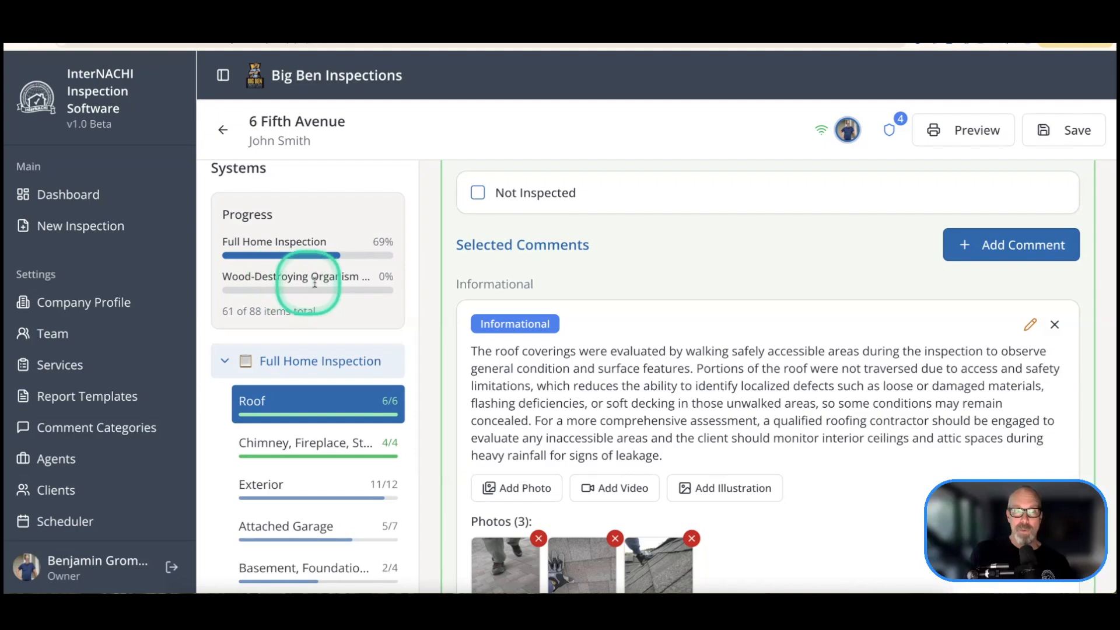
Step: Collapse and re-expand Full Home Inspection, then view the Chimney and Exterior sections
{"action": "left_click", "coordinate": [258, 359]}
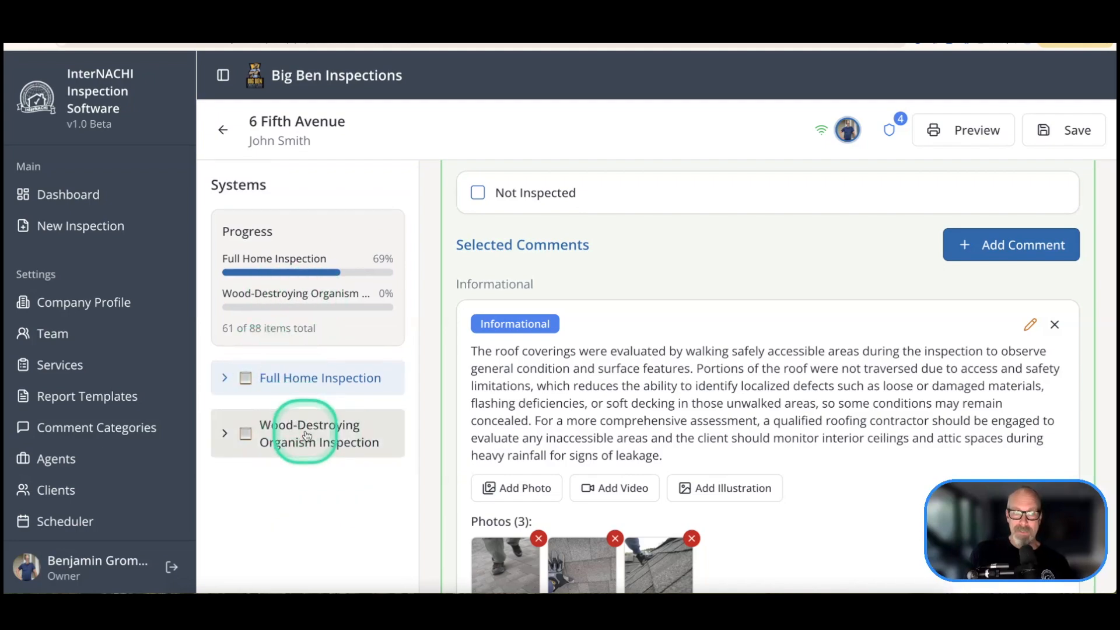
{"action": "left_click", "coordinate": [259, 385]}
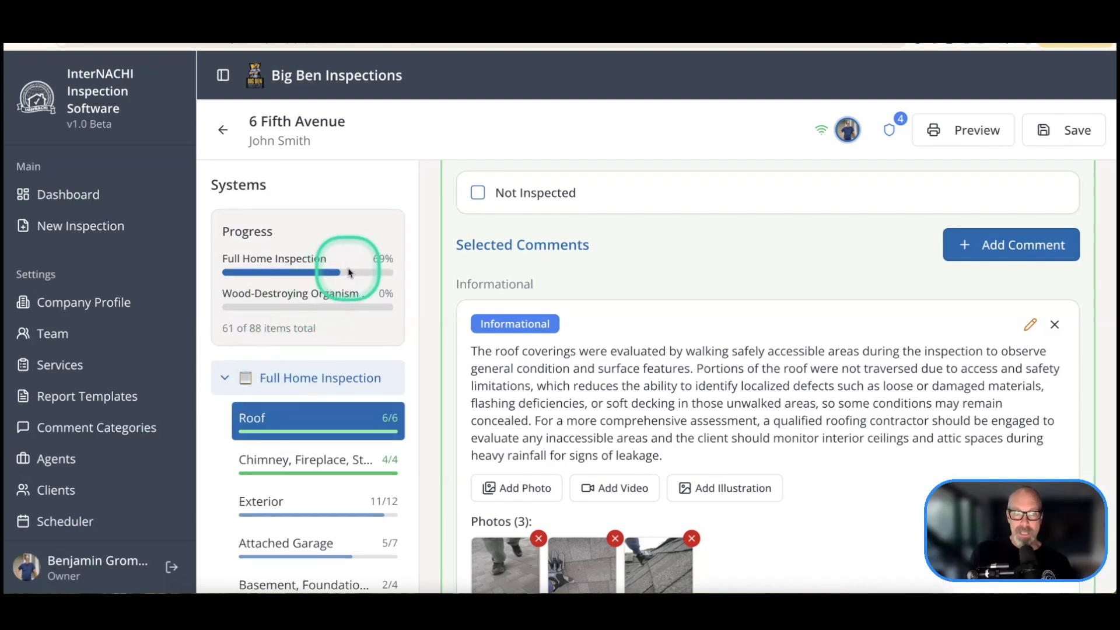
{"action": "scroll", "coordinate": [343, 274], "scroll_direction": "down", "scroll_amount": 3}
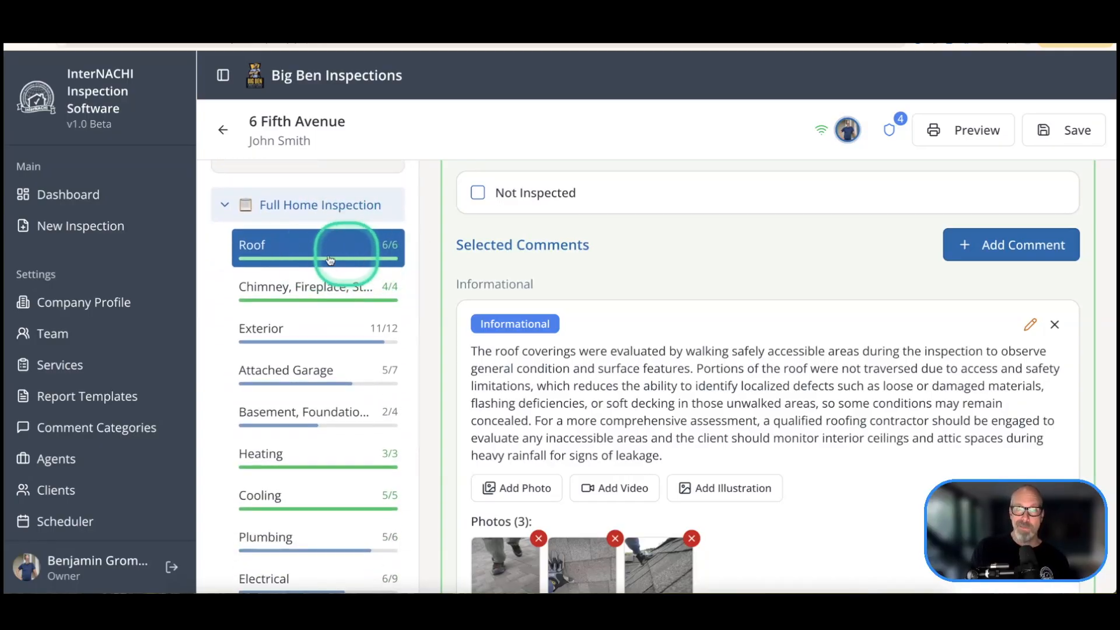
{"action": "left_click", "coordinate": [327, 296]}
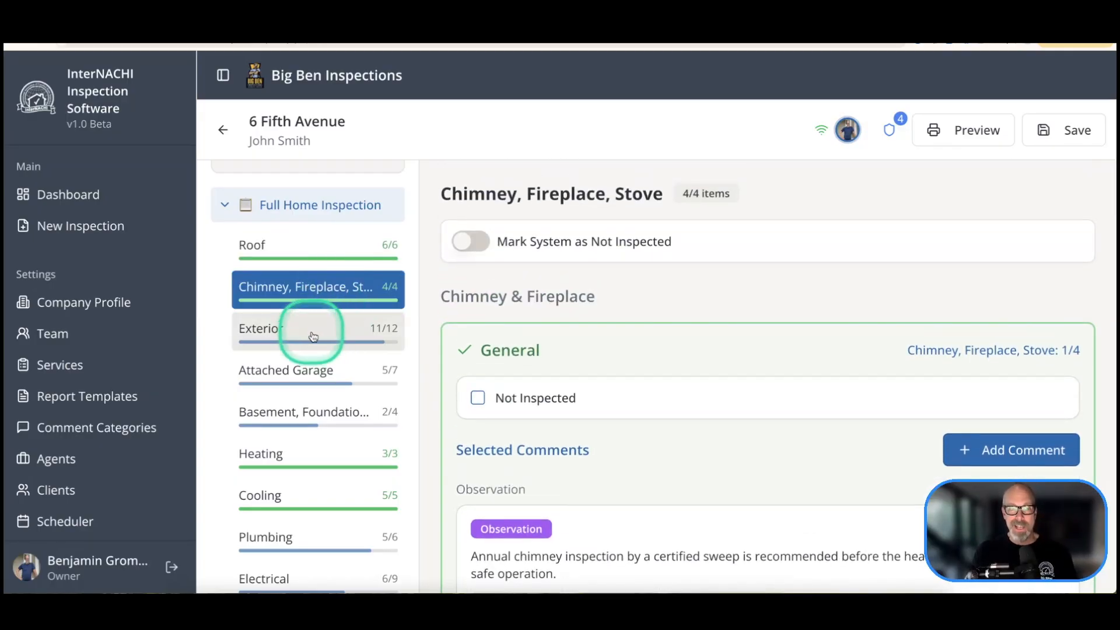
{"action": "left_click", "coordinate": [313, 336]}
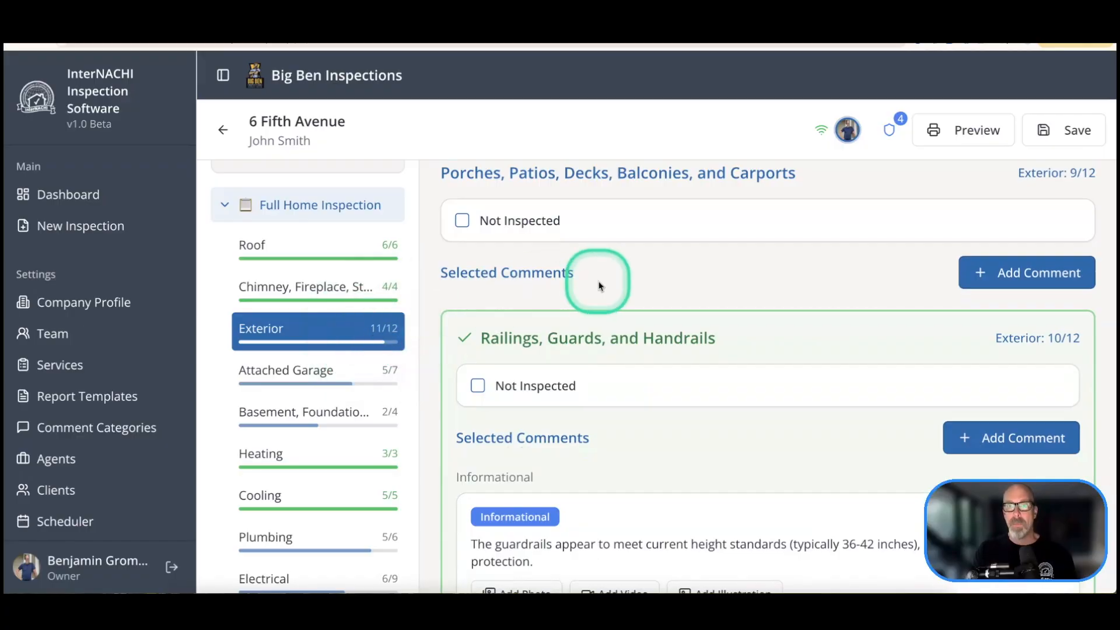
{"action": "scroll", "coordinate": [600, 286], "scroll_direction": "up", "scroll_amount": 1}
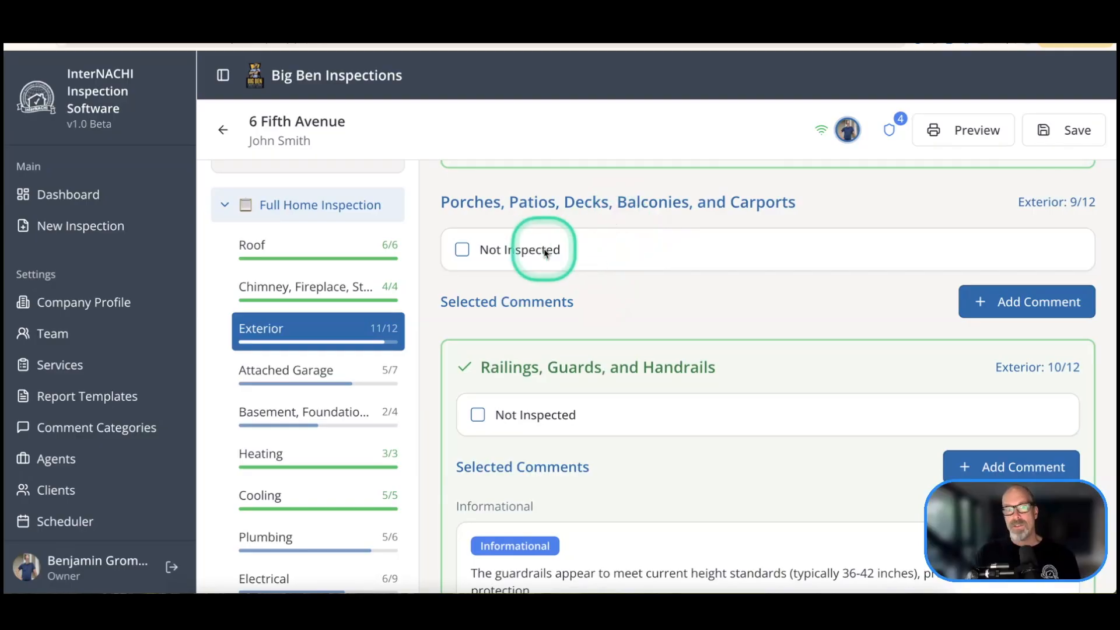
Step: Add the Soil Contact library comment to Porches, Patios, Decks
{"action": "left_click", "coordinate": [982, 304]}
{"action": "scroll", "coordinate": [688, 300], "scroll_direction": "down", "scroll_amount": 2}
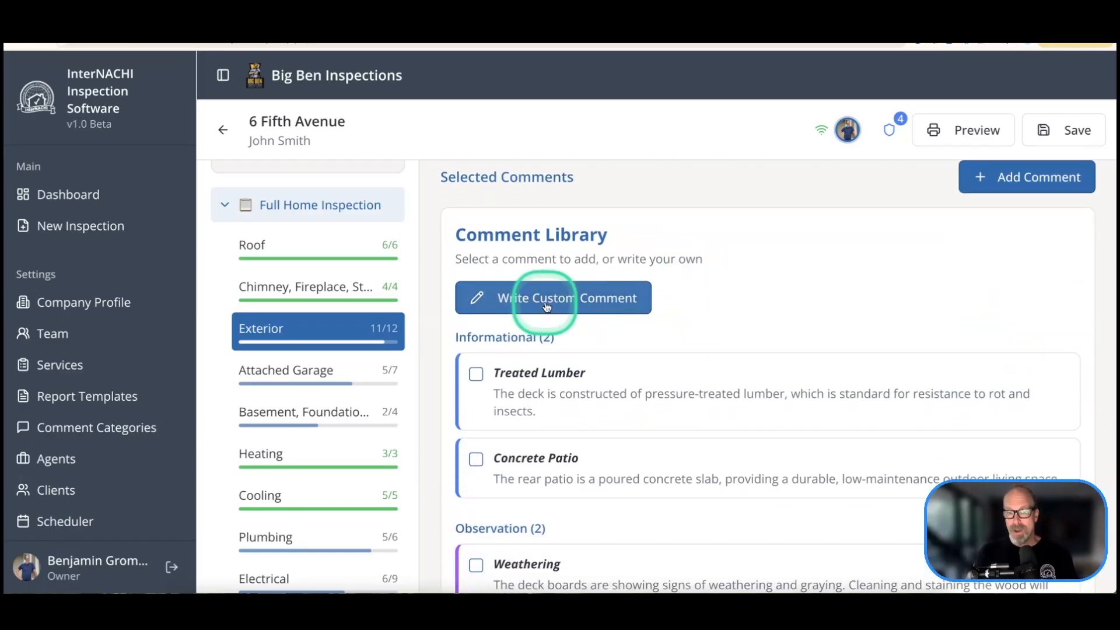
{"action": "scroll", "coordinate": [546, 306], "scroll_direction": "down", "scroll_amount": 10}
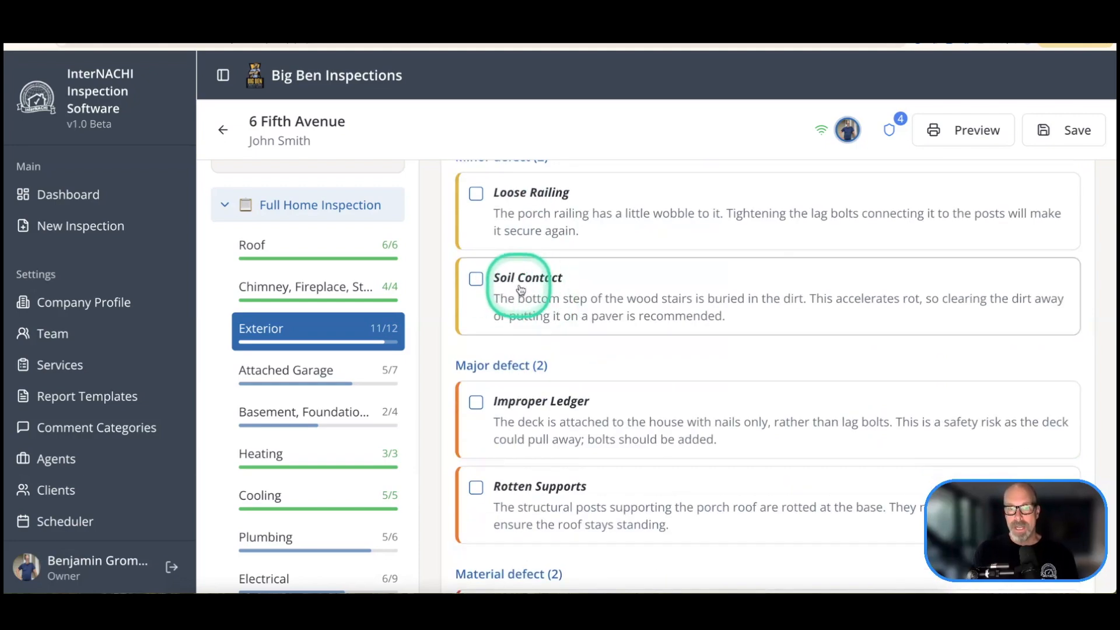
{"action": "left_click", "coordinate": [525, 290]}
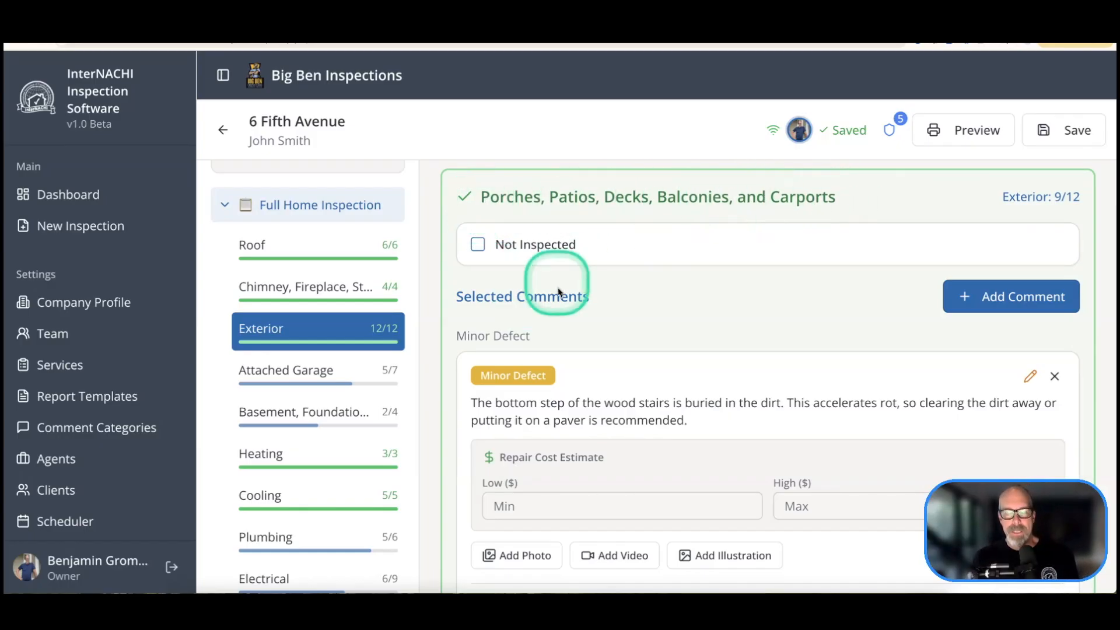
Step: Give the Soil Contact comment a $50–$55 repair cost estimate
{"action": "scroll", "coordinate": [576, 330], "scroll_direction": "down", "scroll_amount": 2}
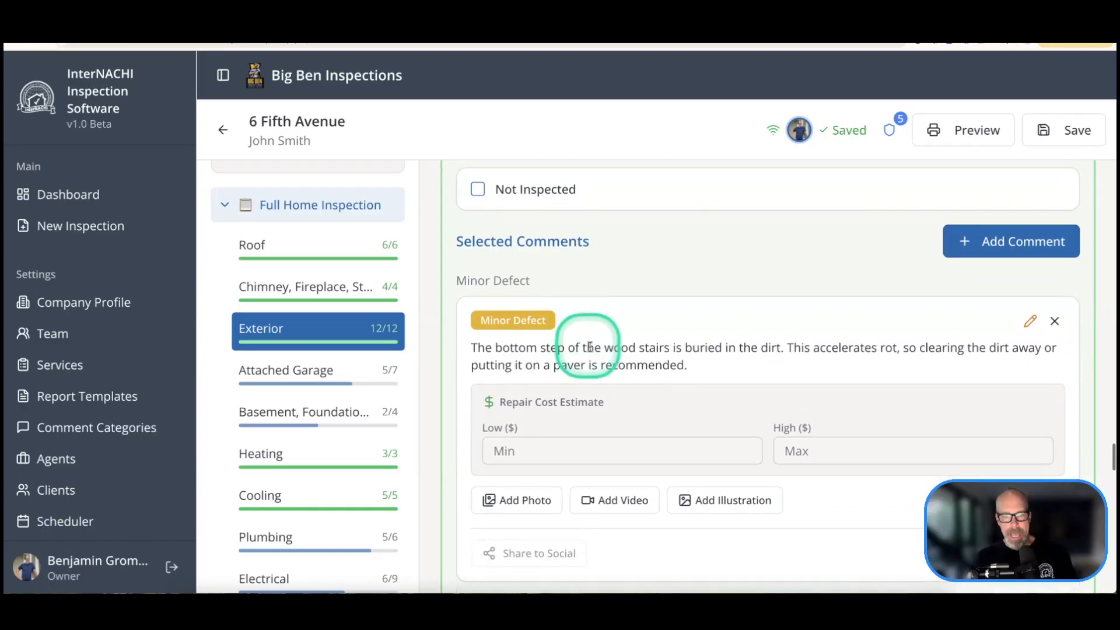
{"action": "left_click", "coordinate": [573, 425]}
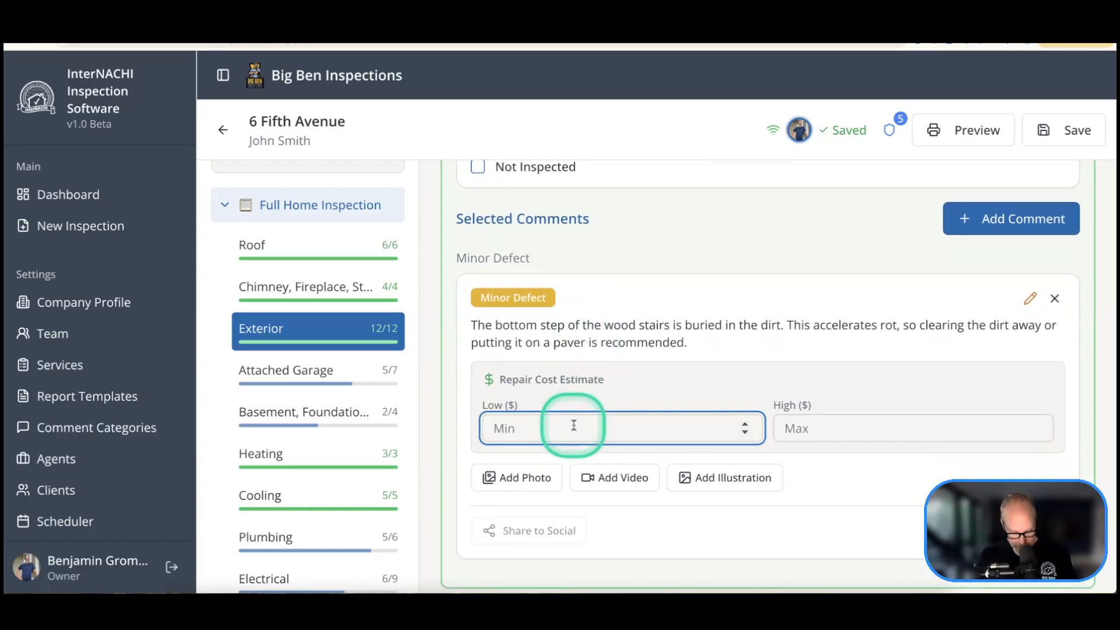
{"action": "key", "text": "Tab"}
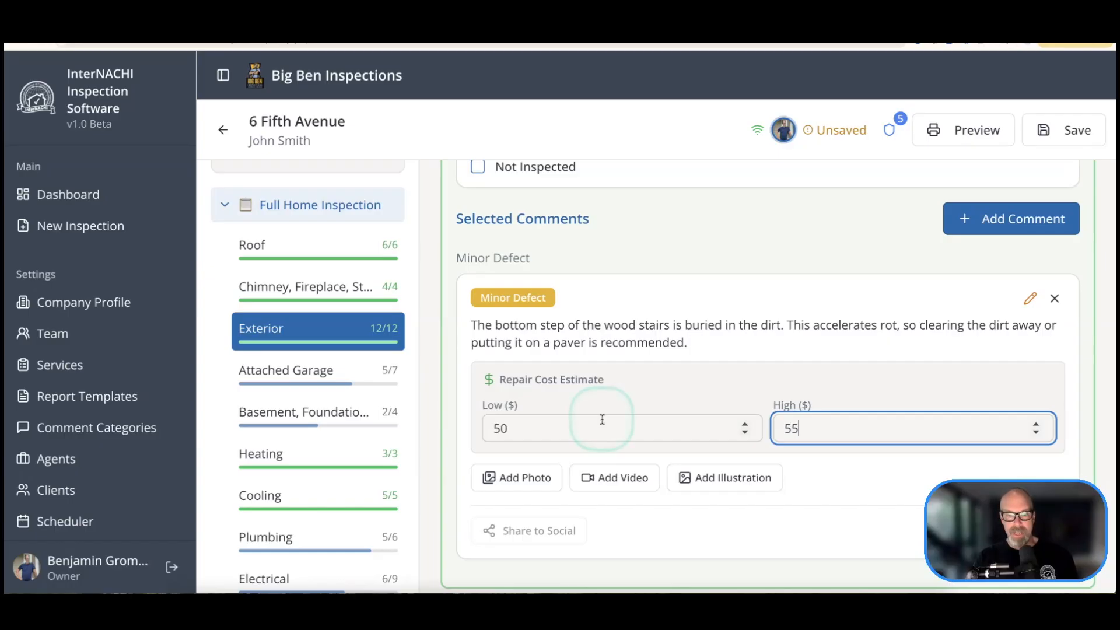
{"action": "scroll", "coordinate": [602, 416], "scroll_direction": "down", "scroll_amount": 1}
{"action": "left_click", "coordinate": [528, 447]}
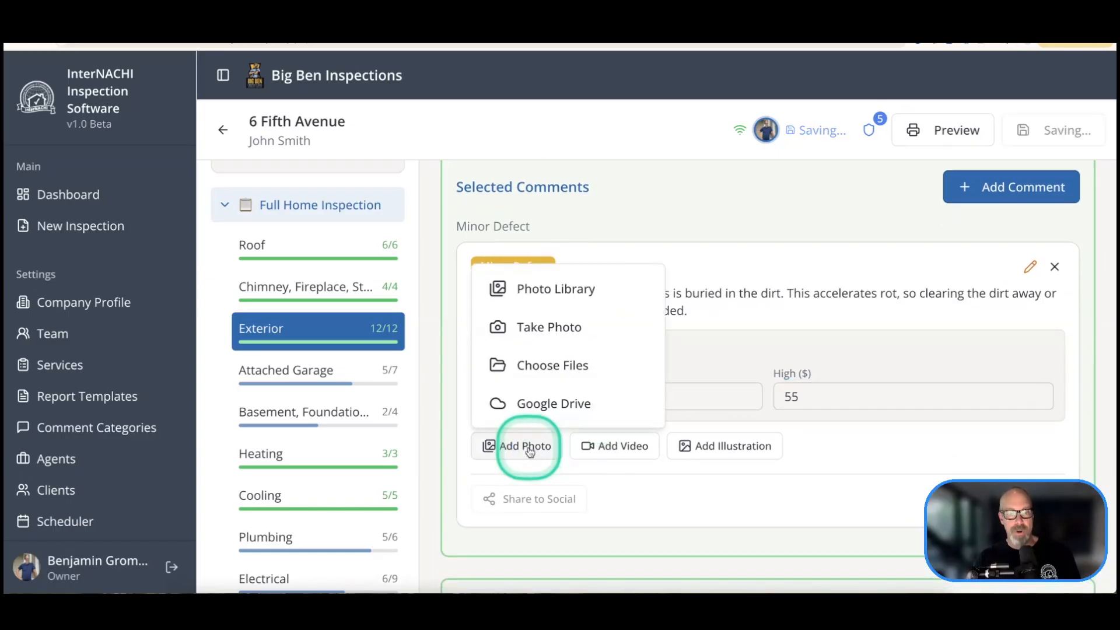
Step: Attach photos IMG_0010 through IMG_0015 from the photo library to the Soil Contact comment
{"action": "left_click", "coordinate": [559, 292]}
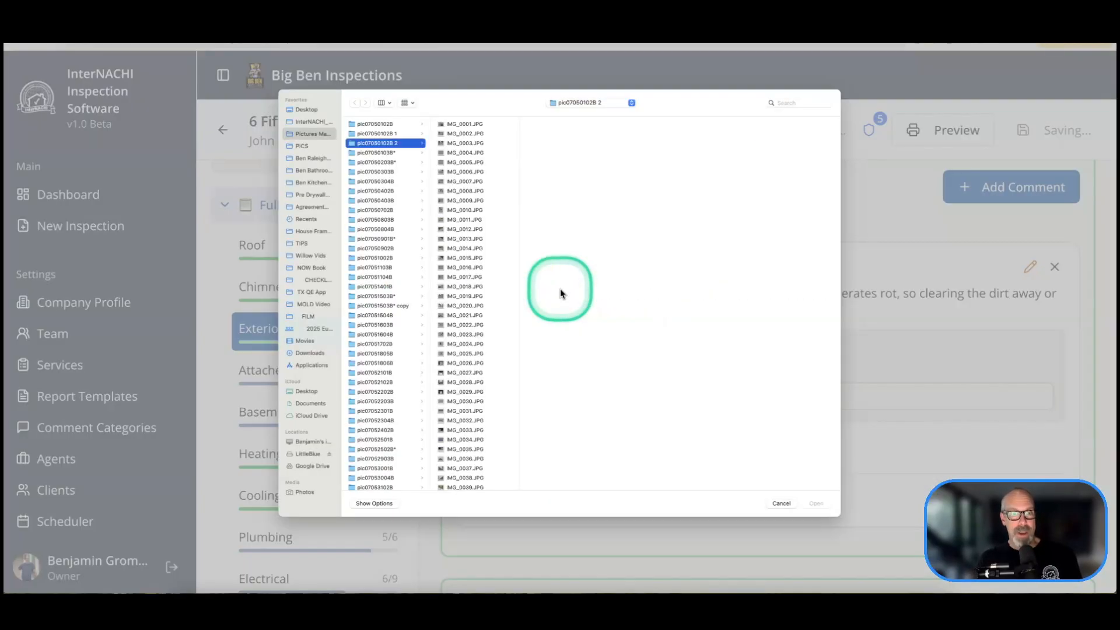
{"action": "left_click", "coordinate": [464, 212]}
{"action": "left_click", "coordinate": [464, 257], "text": "shift"}
{"action": "left_click", "coordinate": [816, 503]}
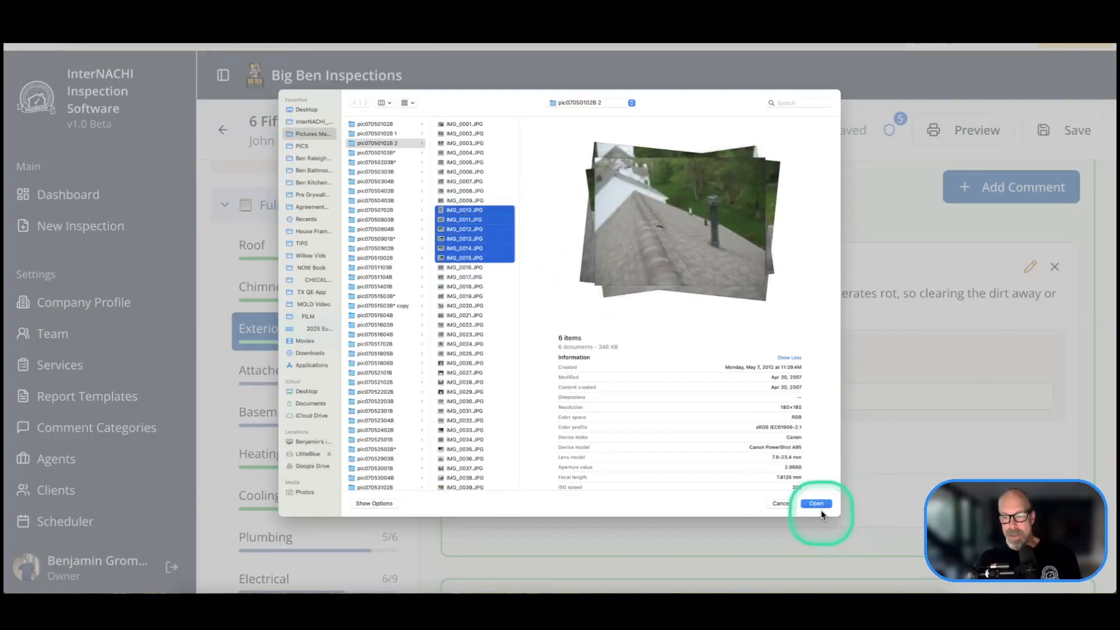
{"action": "scroll", "coordinate": [643, 373], "scroll_direction": "down", "scroll_amount": 3}
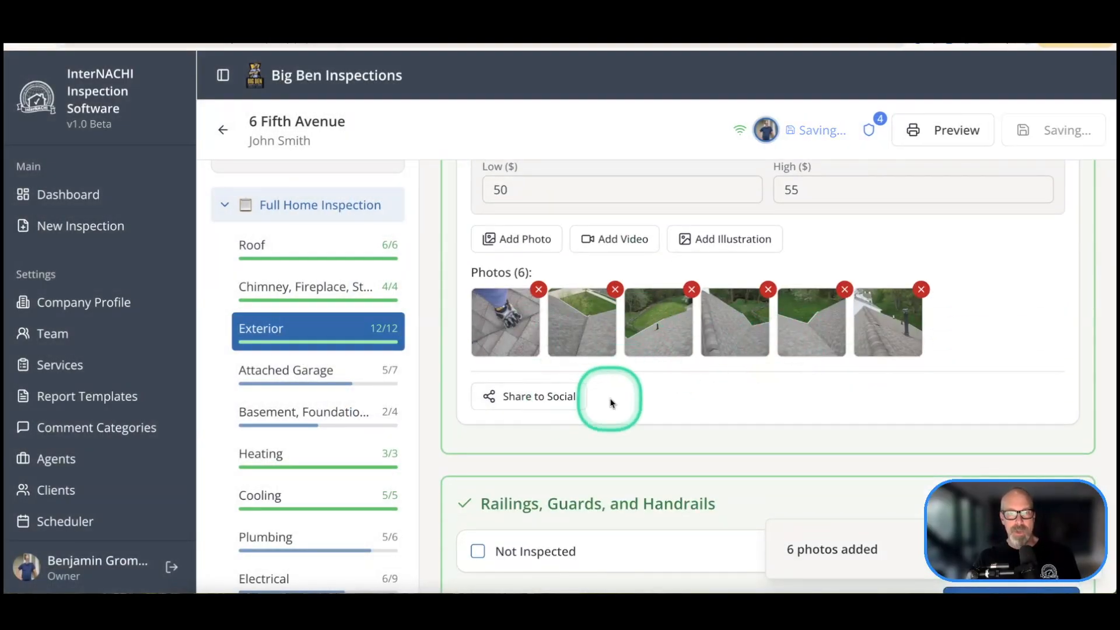
{"action": "scroll", "coordinate": [613, 401], "scroll_direction": "up", "scroll_amount": 3}
{"action": "scroll", "coordinate": [612, 402], "scroll_direction": "down", "scroll_amount": 1}
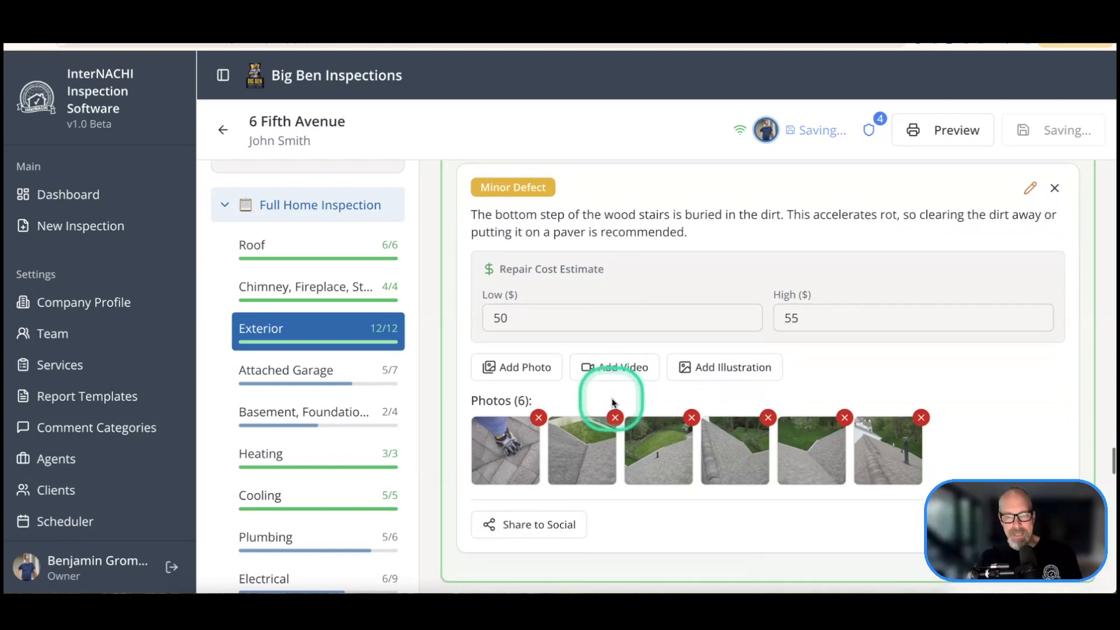
{"action": "left_click", "coordinate": [717, 367]}
Step: Attach illustration 1.jpg from the photo library to the Soil Contact comment
{"action": "left_click", "coordinate": [741, 408]}
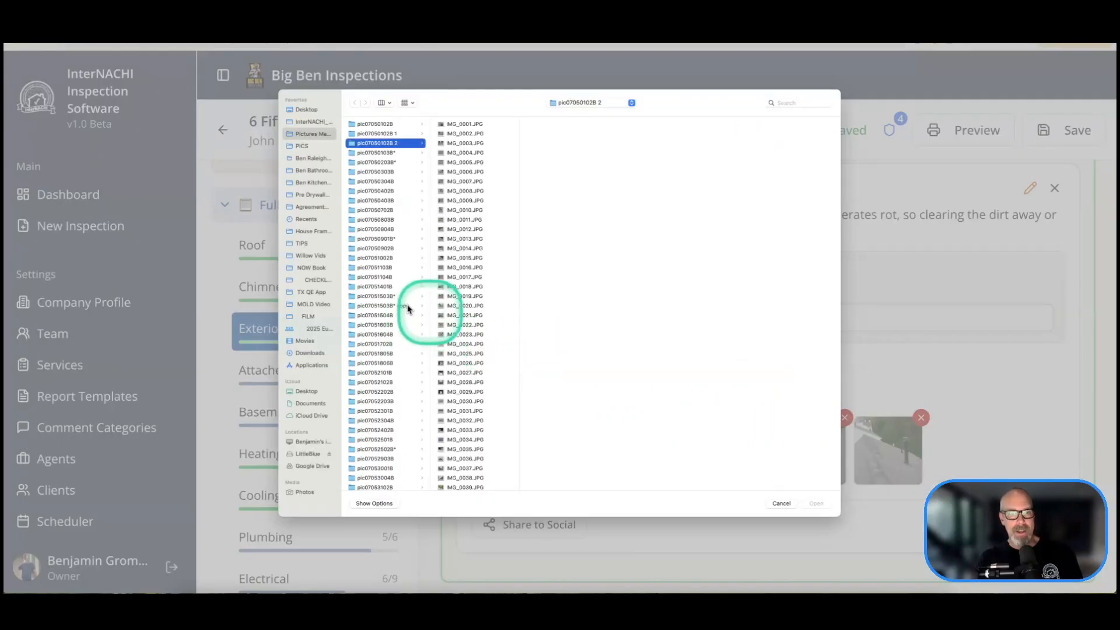
{"action": "scroll", "coordinate": [380, 320], "scroll_direction": "down", "scroll_amount": 2}
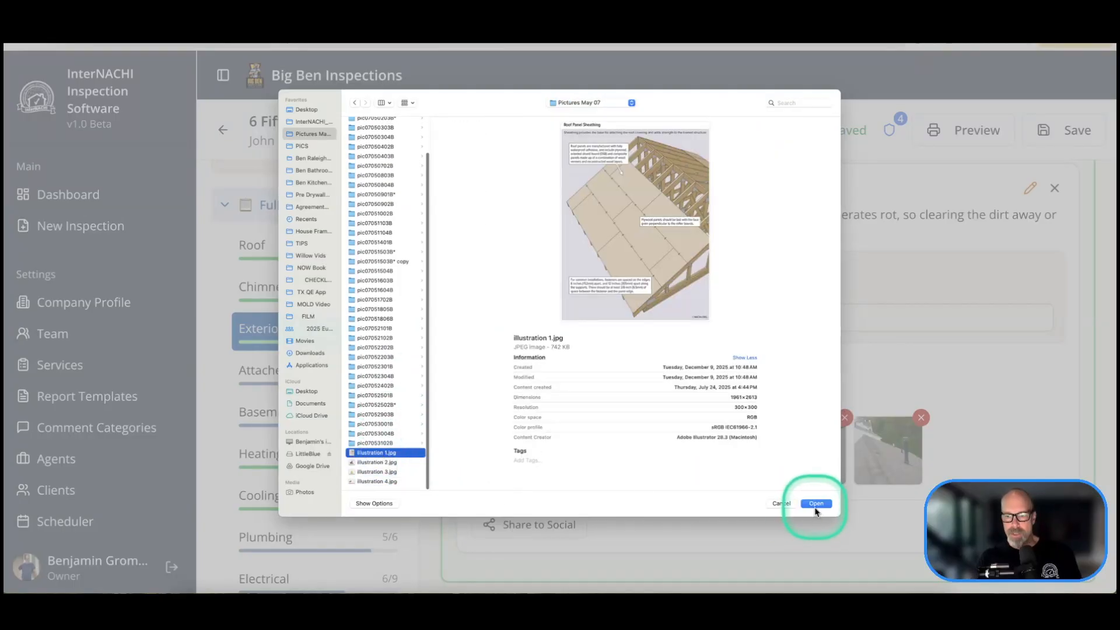
{"action": "left_click", "coordinate": [816, 504]}
{"action": "scroll", "coordinate": [711, 380], "scroll_direction": "down", "scroll_amount": 2}
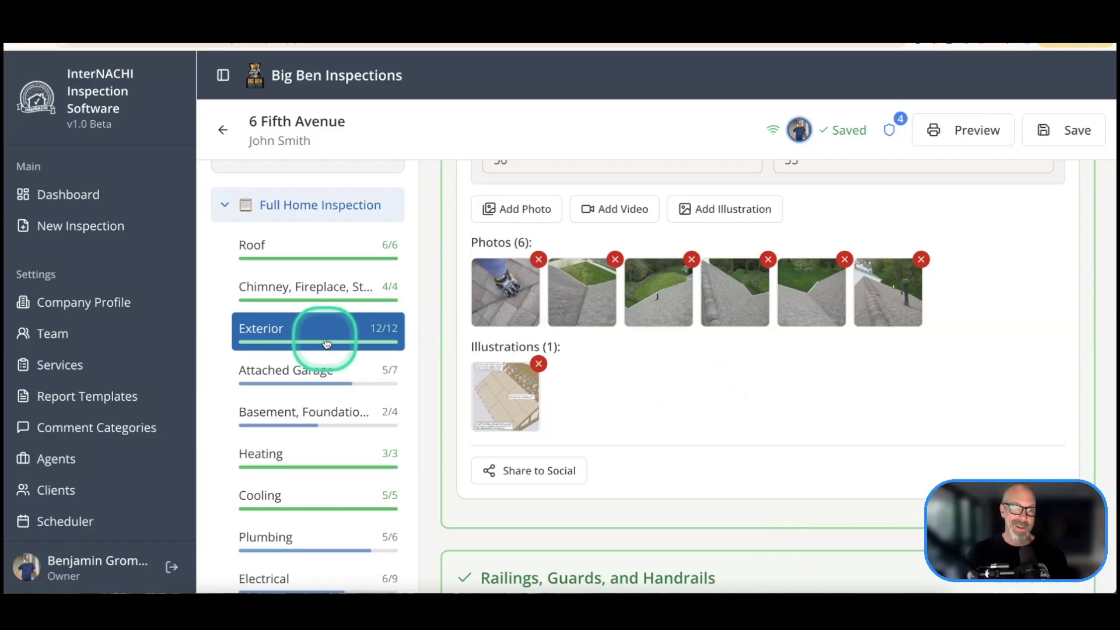
Step: Switch to the Attached Garage section and open the Garage Floor comment library
{"action": "left_click", "coordinate": [285, 382]}
{"action": "scroll", "coordinate": [557, 300], "scroll_direction": "up", "scroll_amount": 5}
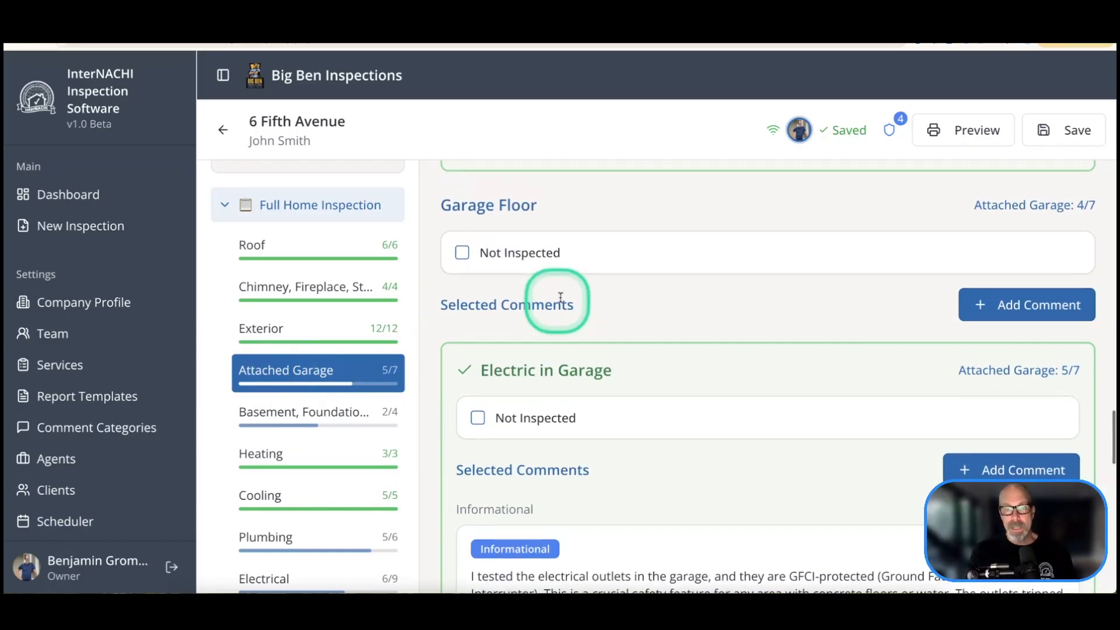
{"action": "left_click", "coordinate": [986, 304]}
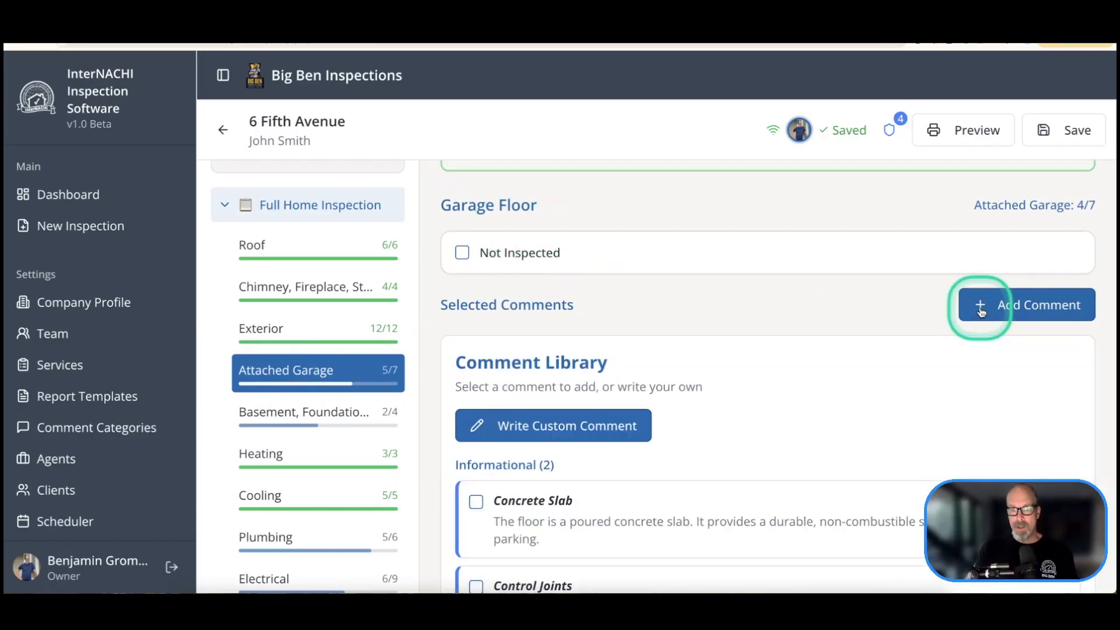
Step: Draft a custom Garage Floor comment titled 'I looked at the floor. Good.' with text 'The garage floor be good.'
{"action": "scroll", "coordinate": [725, 314], "scroll_direction": "down", "scroll_amount": 1}
{"action": "left_click", "coordinate": [594, 360]}
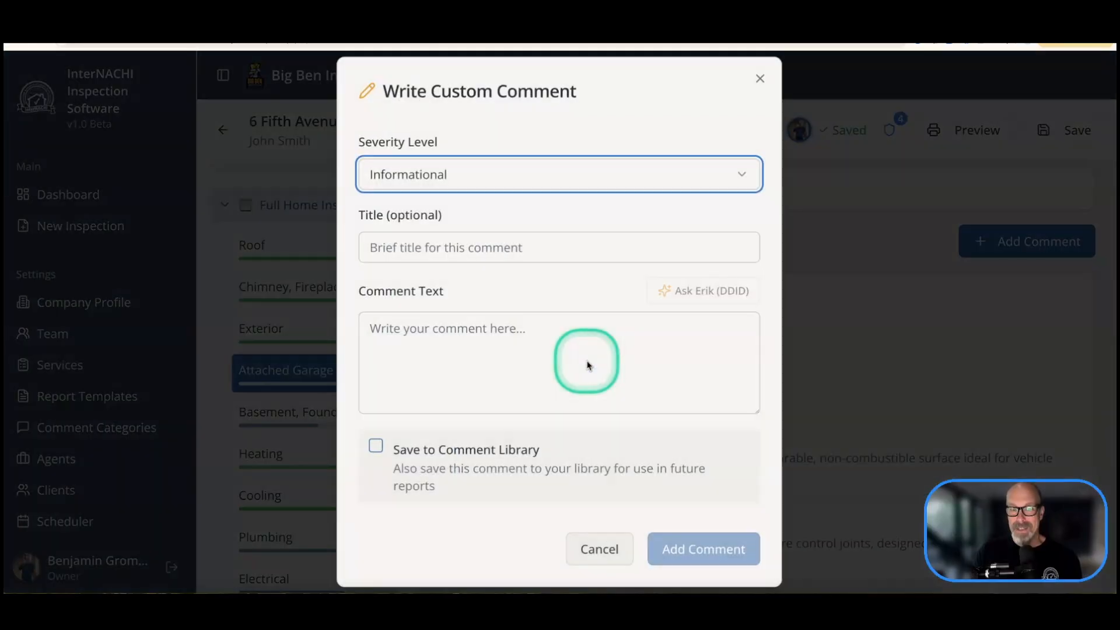
{"action": "left_click", "coordinate": [460, 247]}
{"action": "type", "text": "I loo"}
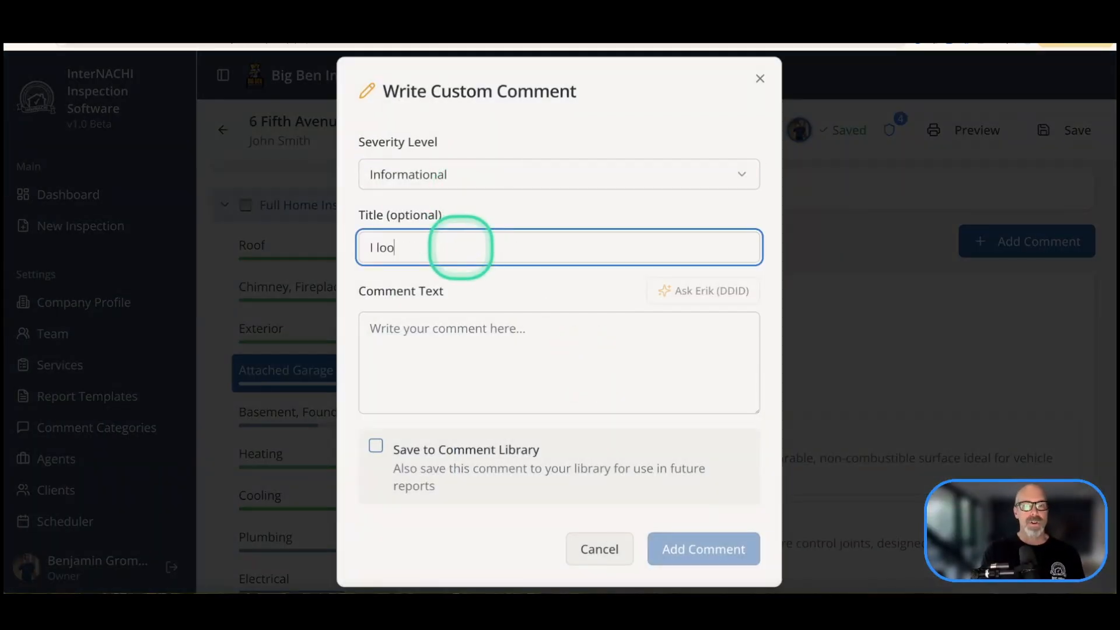
{"action": "type", "text": "ked at the floor"}
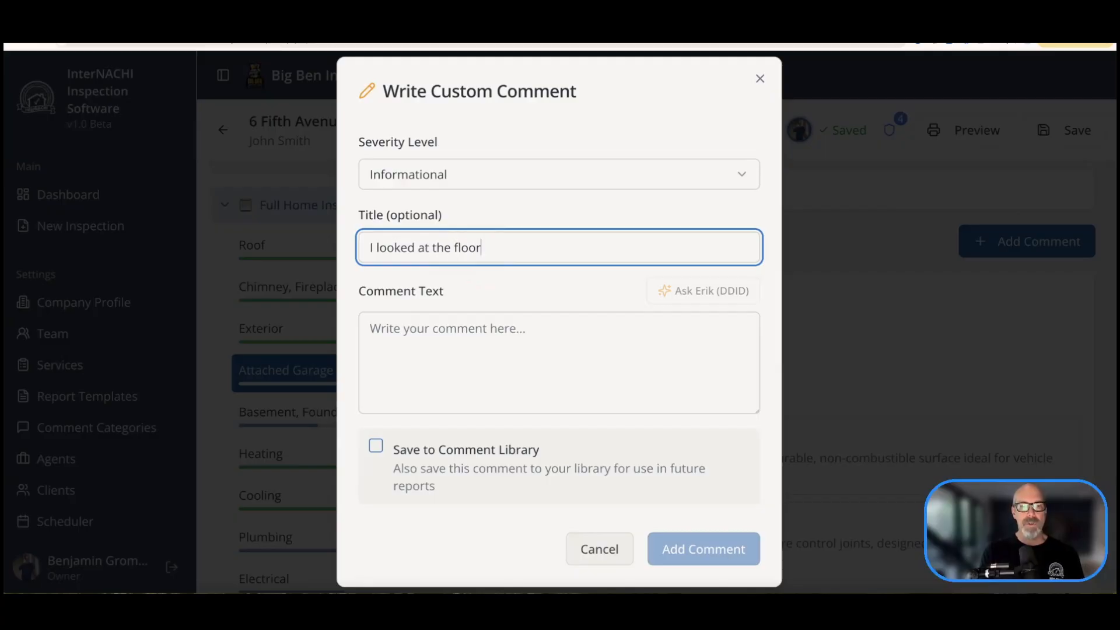
{"action": "type", "text": ". Good"}
{"action": "key", "text": "Tab"}
{"action": "type", "text": "The"}
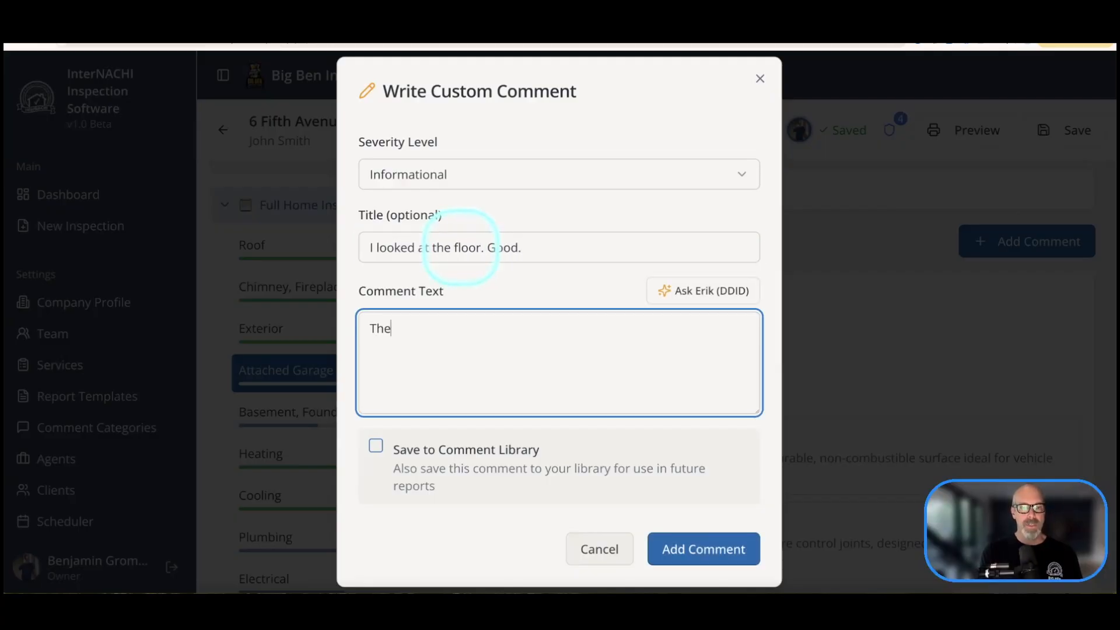
{"action": "type", "text": " garage floo"}
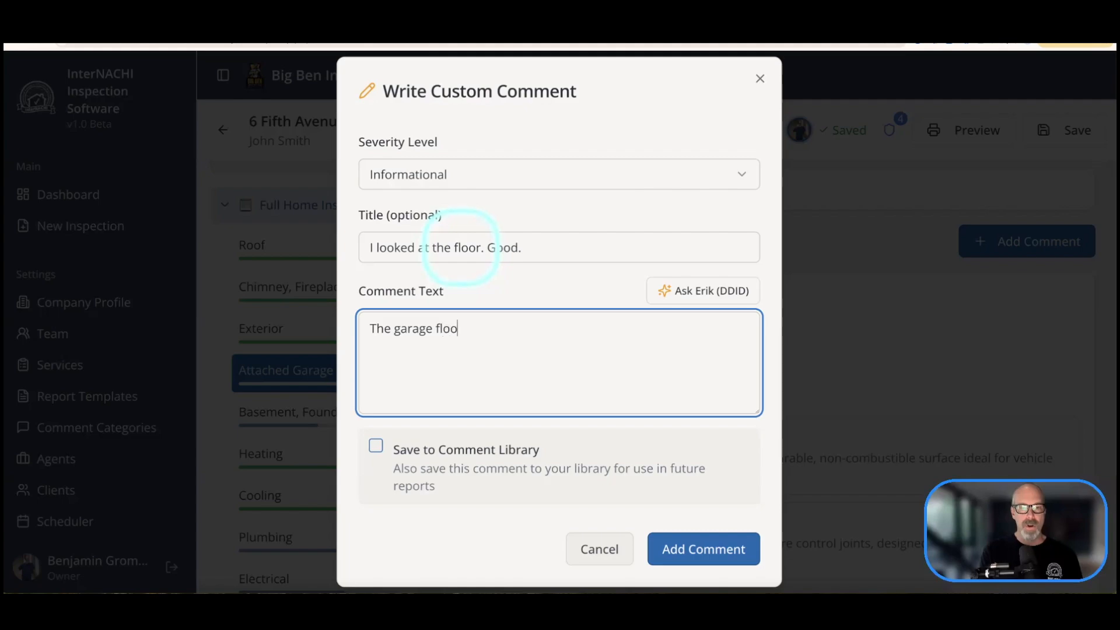
{"action": "type", "text": "r be good."}
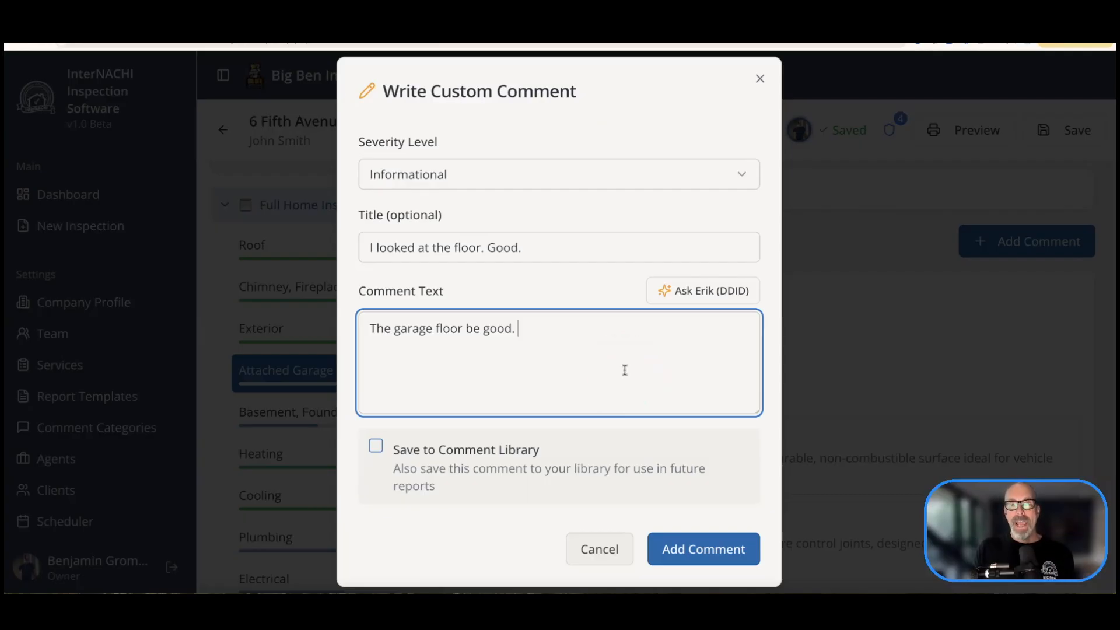
Step: Have Ask Erik rewrite the comment as DDID 'Garage Slab in Good Condition' and add it
{"action": "left_click", "coordinate": [679, 291]}
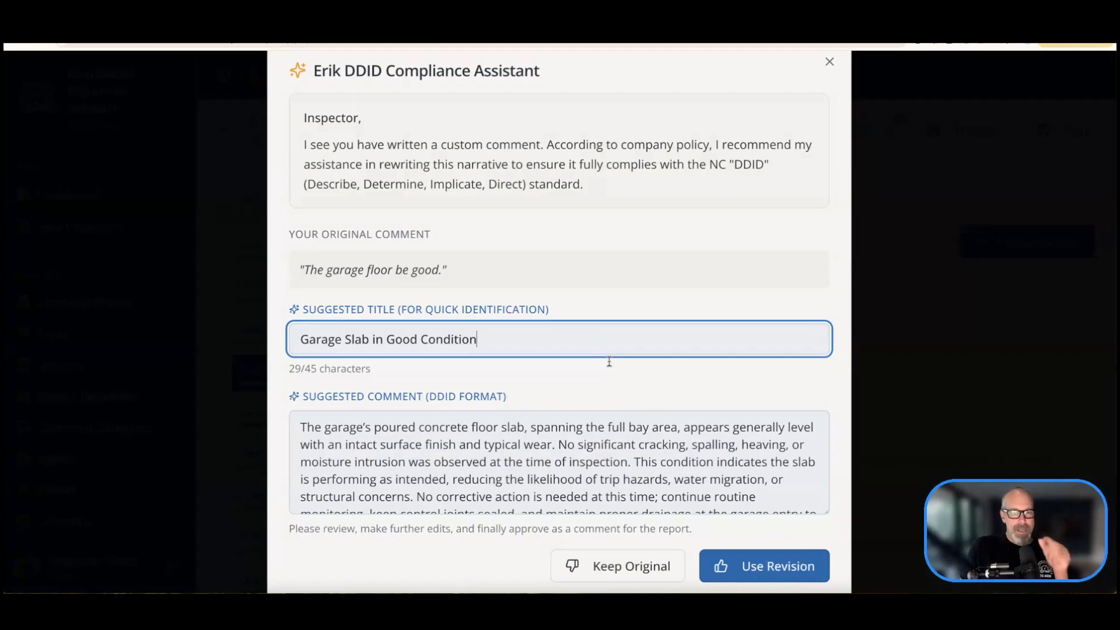
{"action": "triple_click", "coordinate": [409, 342]}
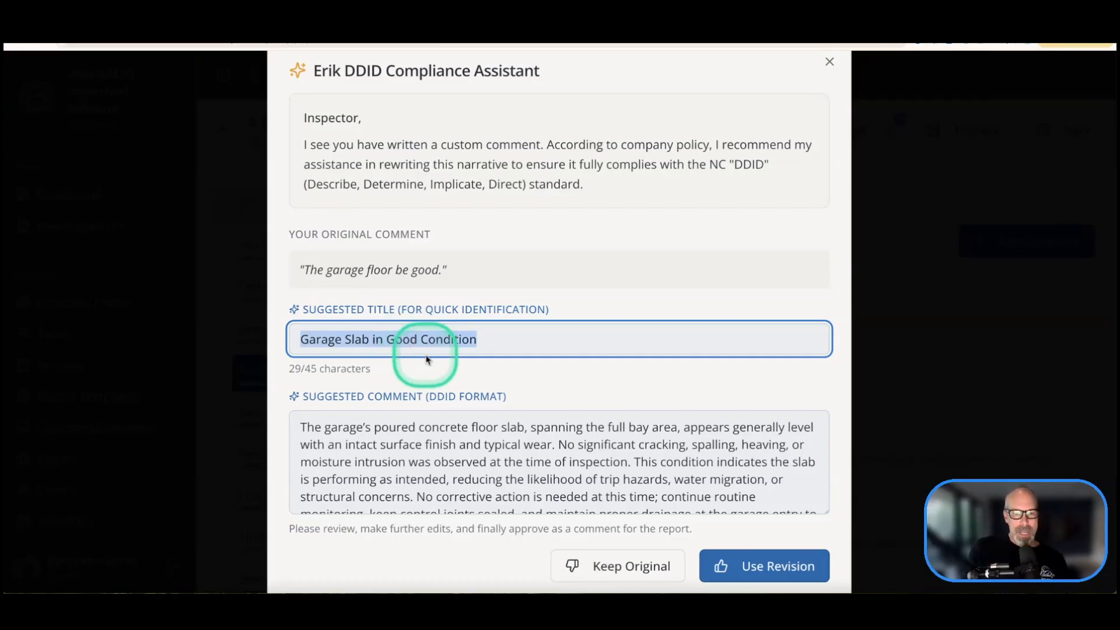
{"action": "scroll", "coordinate": [500, 445], "scroll_direction": "down", "scroll_amount": 3}
{"action": "scroll", "coordinate": [499, 440], "scroll_direction": "up", "scroll_amount": 3}
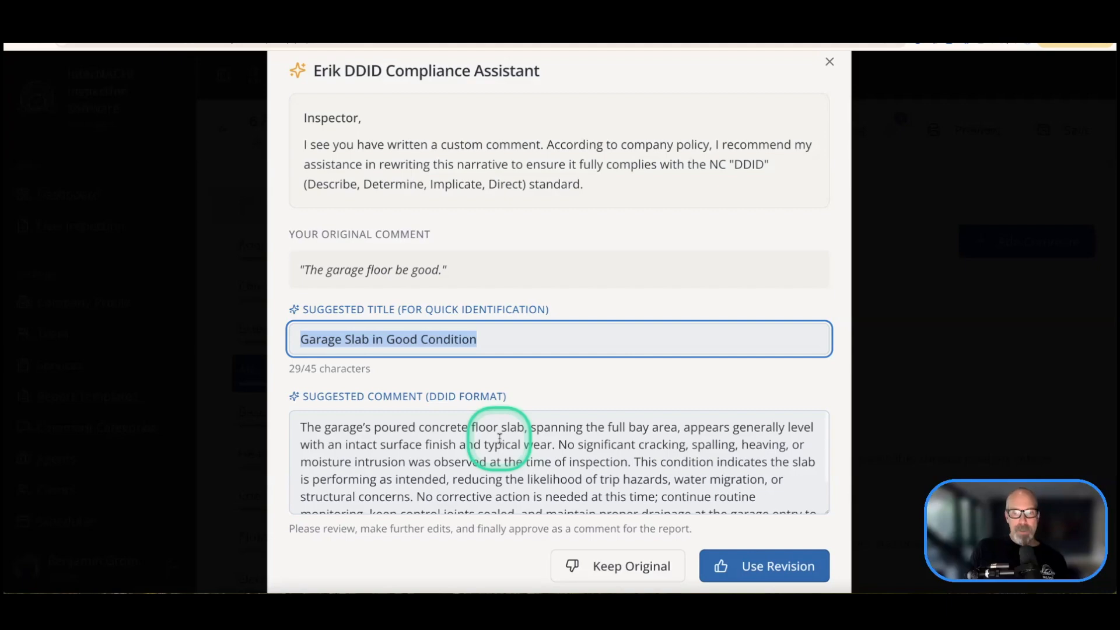
{"action": "scroll", "coordinate": [500, 440], "scroll_direction": "down", "scroll_amount": 2}
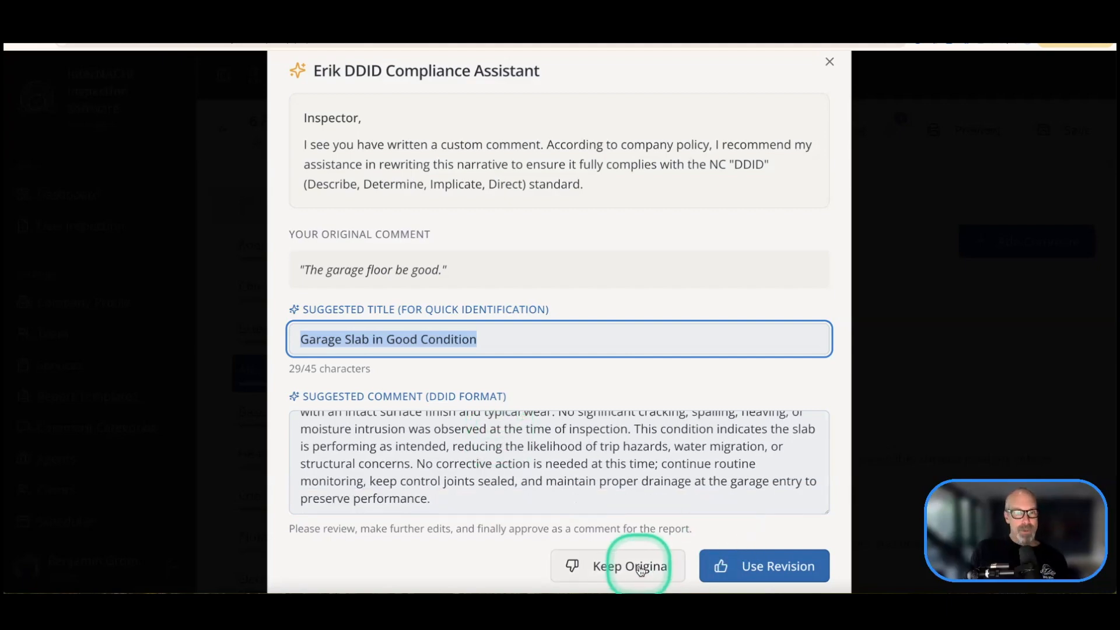
{"action": "left_click", "coordinate": [756, 568]}
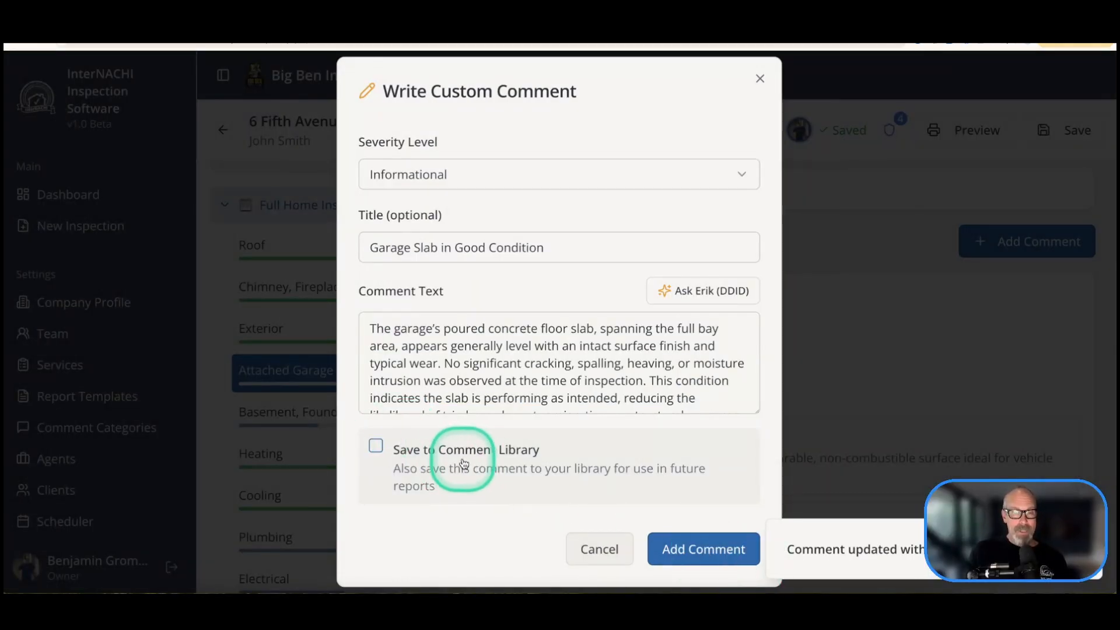
{"action": "left_click", "coordinate": [682, 547]}
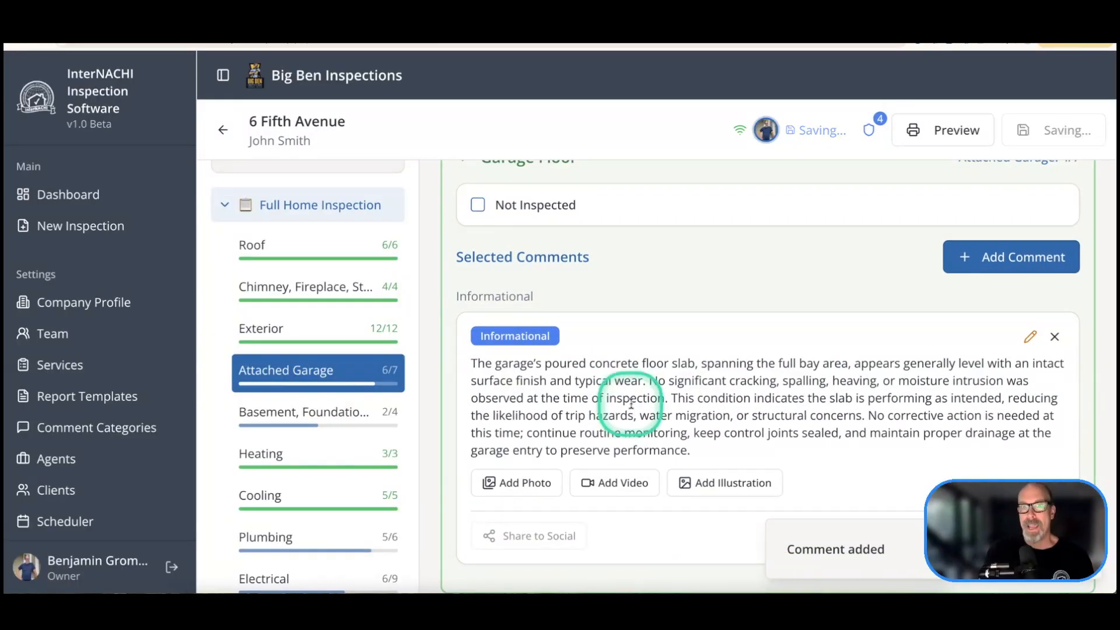
Step: Attach photo IMG_0021.JPG from the computer's photo folder to the Garage Floor comment
{"action": "scroll", "coordinate": [633, 403], "scroll_direction": "down", "scroll_amount": 1}
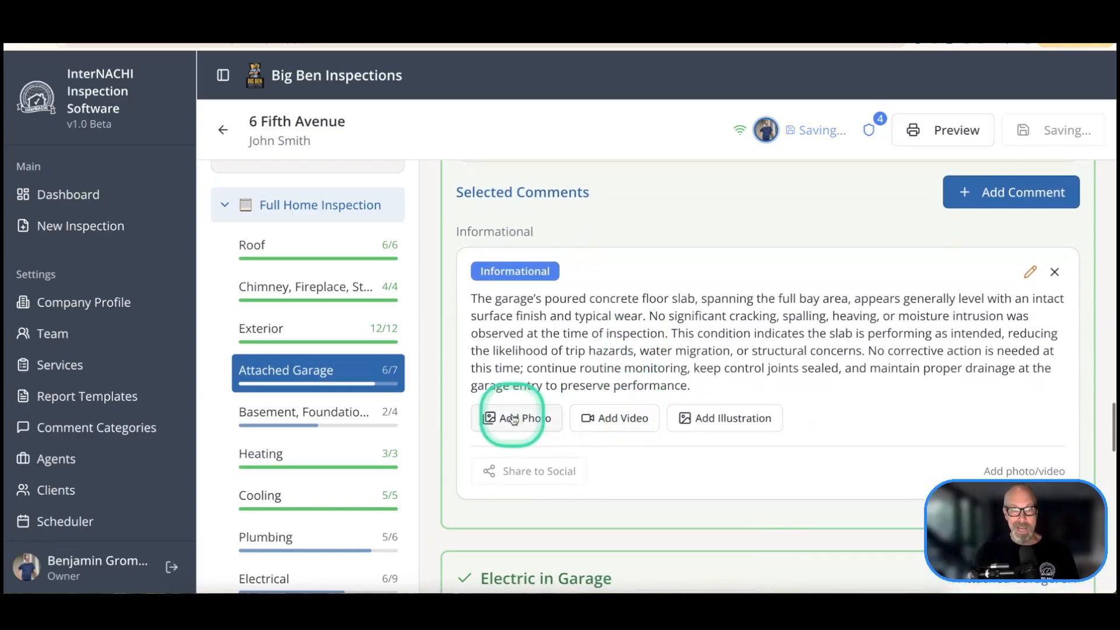
{"action": "left_click", "coordinate": [515, 419]}
{"action": "left_click", "coordinate": [545, 299]}
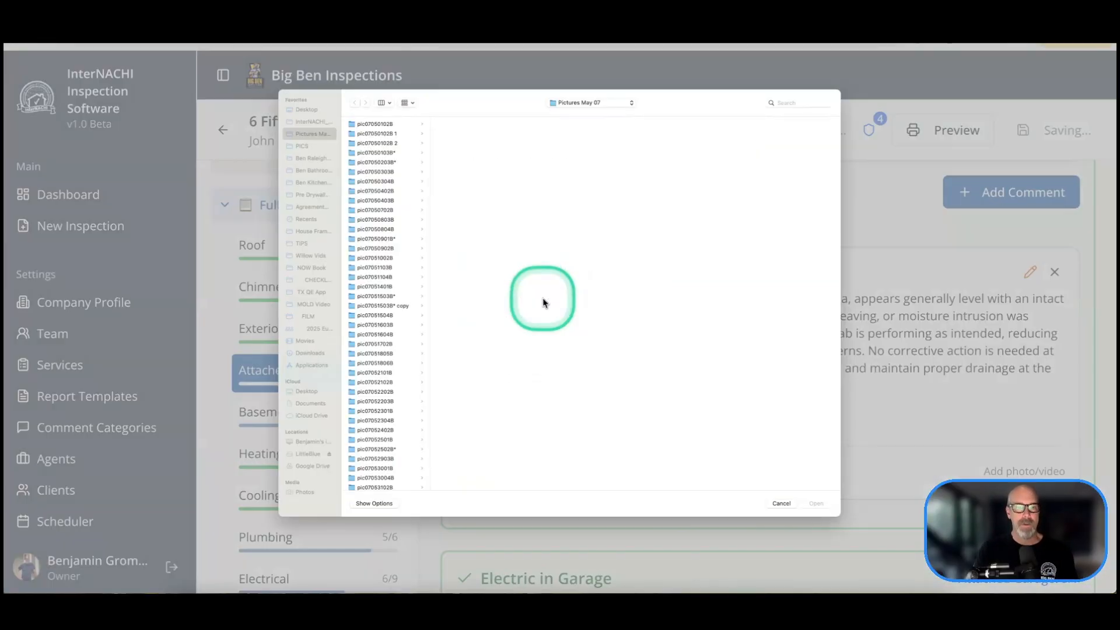
{"action": "left_click", "coordinate": [373, 315]}
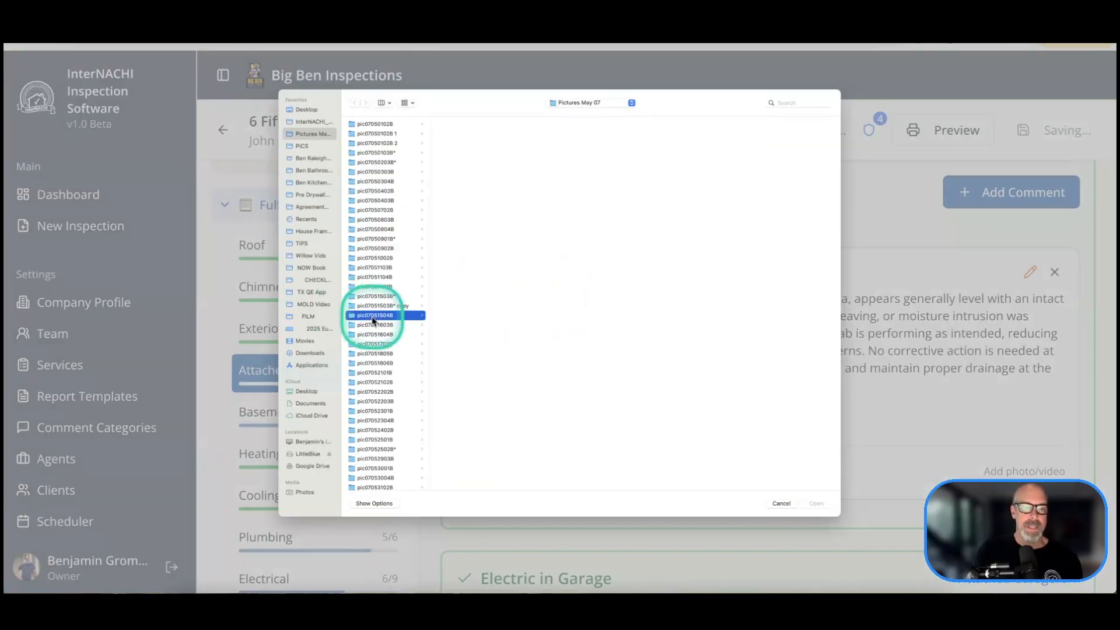
{"action": "left_click", "coordinate": [482, 315]}
{"action": "left_click", "coordinate": [814, 502]}
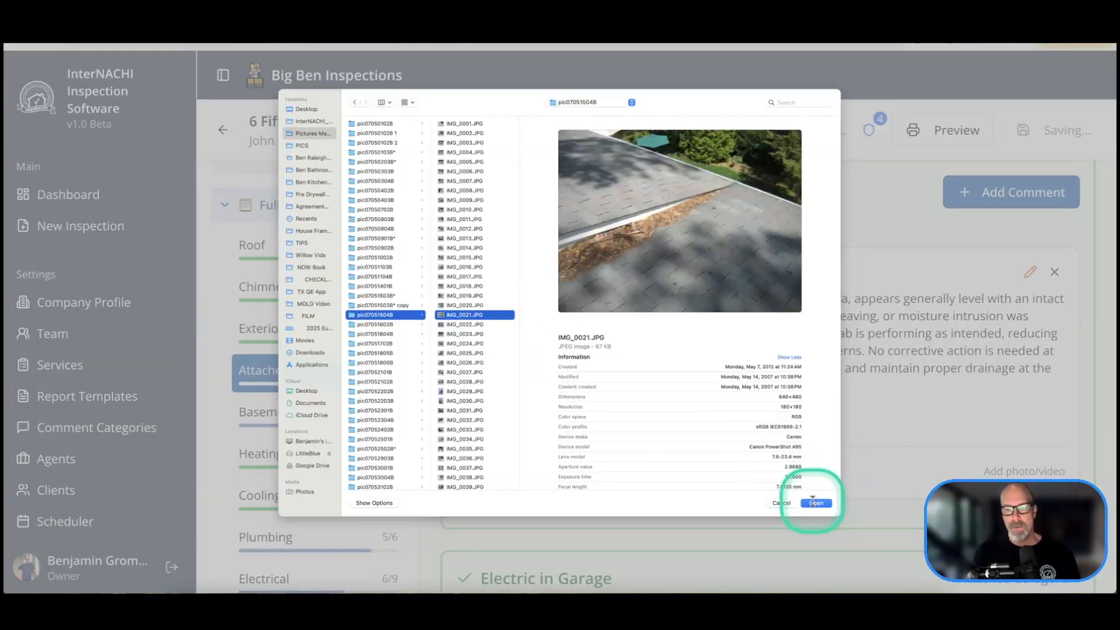
{"action": "scroll", "coordinate": [770, 417], "scroll_direction": "down", "scroll_amount": 1}
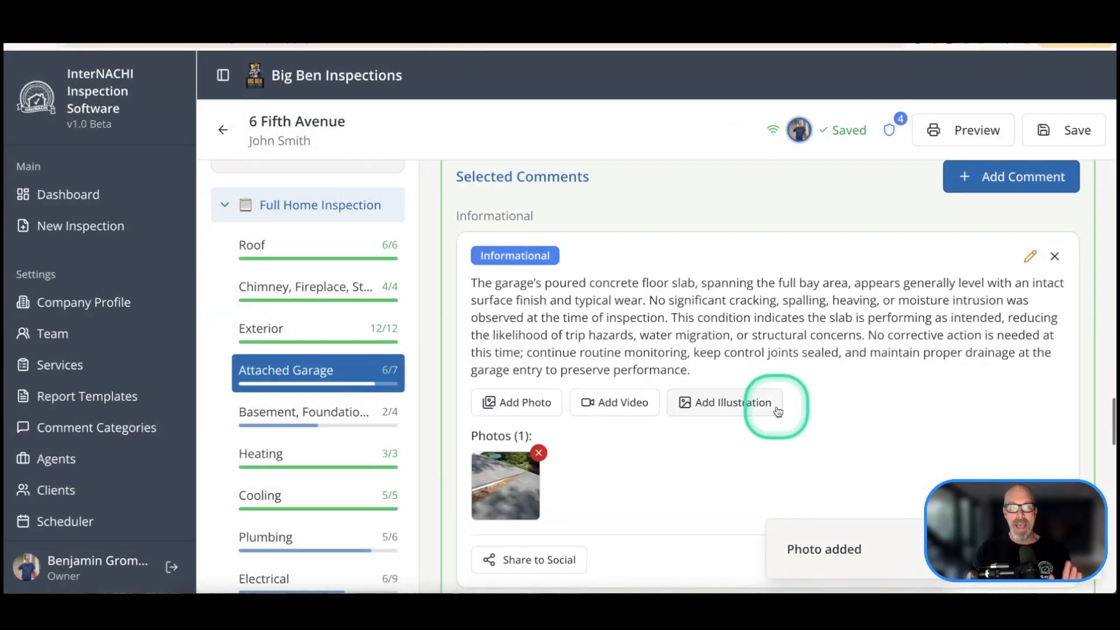
{"action": "scroll", "coordinate": [777, 410], "scroll_direction": "down", "scroll_amount": 3}
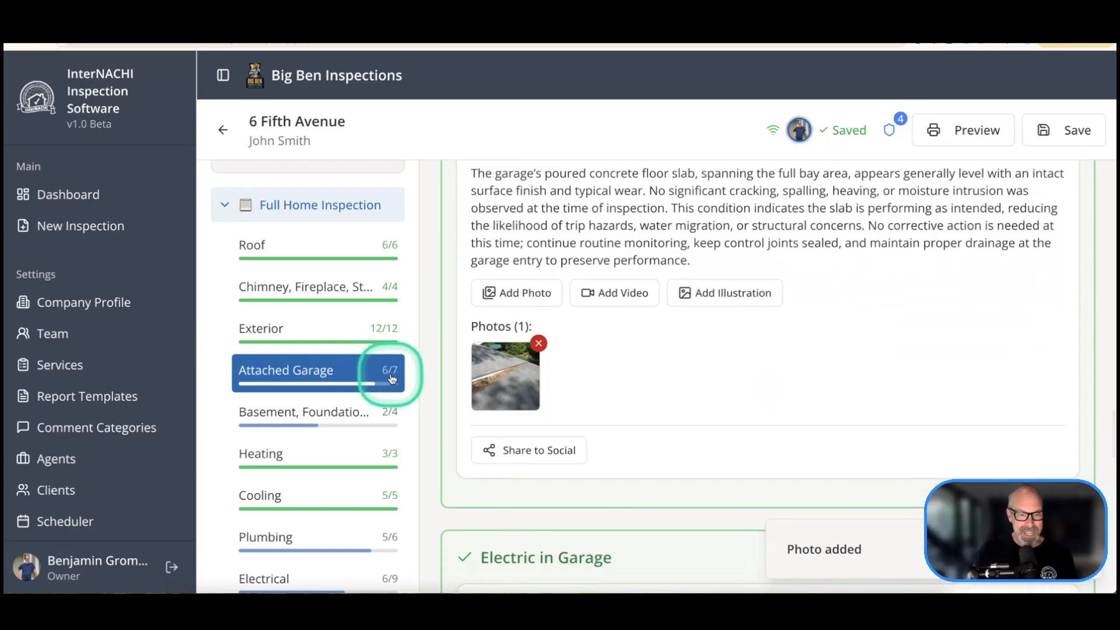
Step: Scroll to Ceiling, Walls & Firewalls in Garage and tick Not Inspected
{"action": "scroll", "coordinate": [681, 382], "scroll_direction": "down", "scroll_amount": 15}
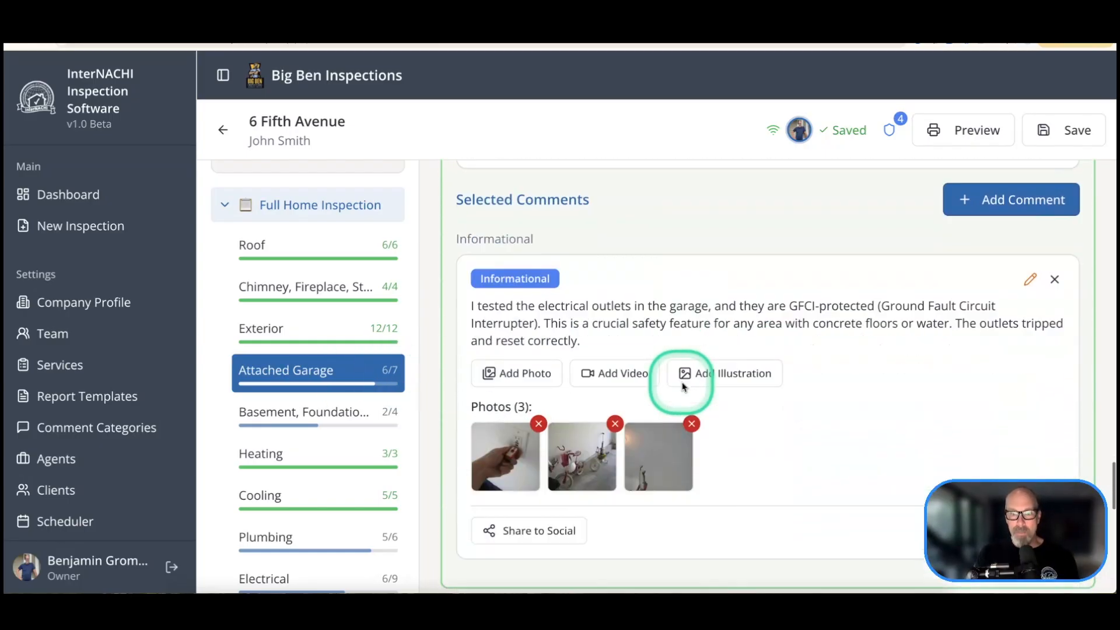
{"action": "scroll", "coordinate": [516, 345], "scroll_direction": "down", "scroll_amount": 1}
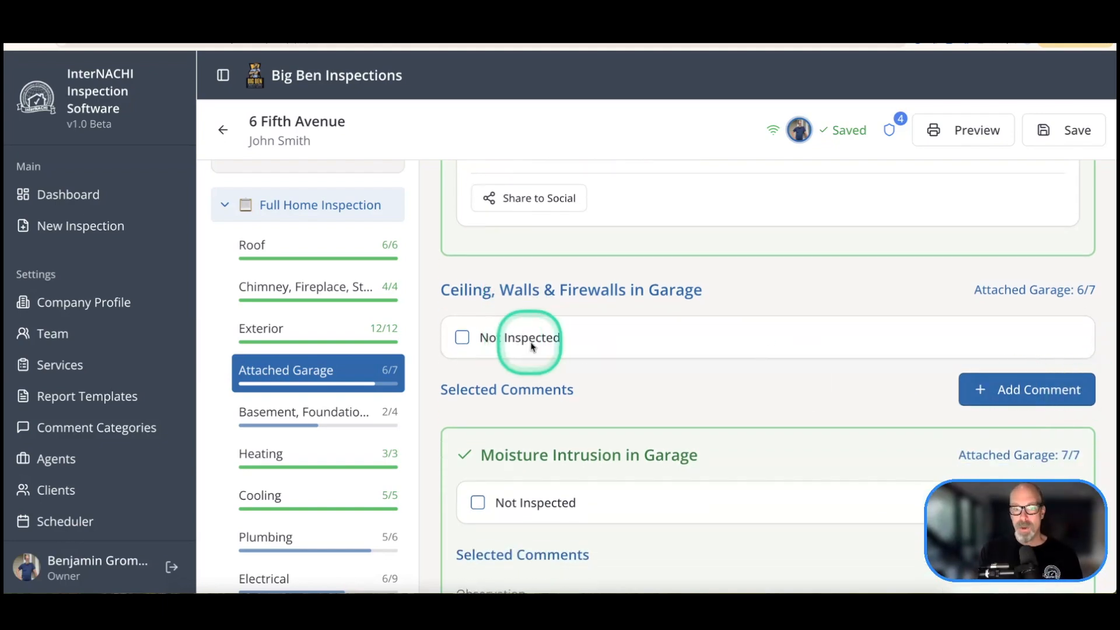
{"action": "left_click", "coordinate": [462, 339]}
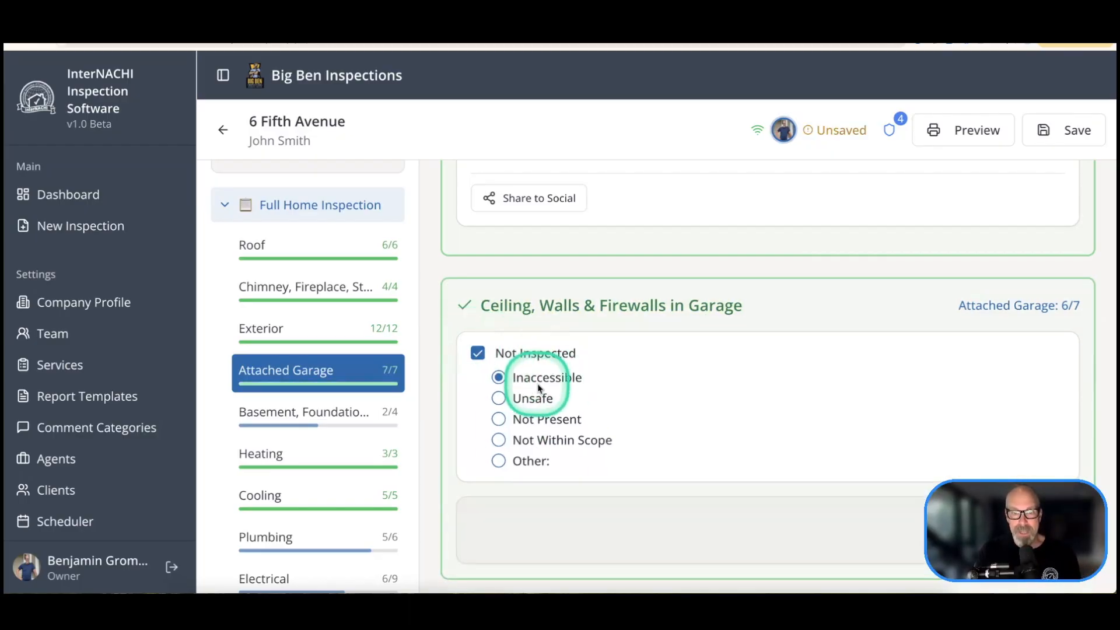
Step: Try the Unsafe, Not Present, Not Within Scope and Other reasons, then settle on Inaccessible
{"action": "scroll", "coordinate": [531, 373], "scroll_direction": "down", "scroll_amount": 1}
{"action": "left_click", "coordinate": [499, 367]}
{"action": "scroll", "coordinate": [590, 375], "scroll_direction": "down", "scroll_amount": 1}
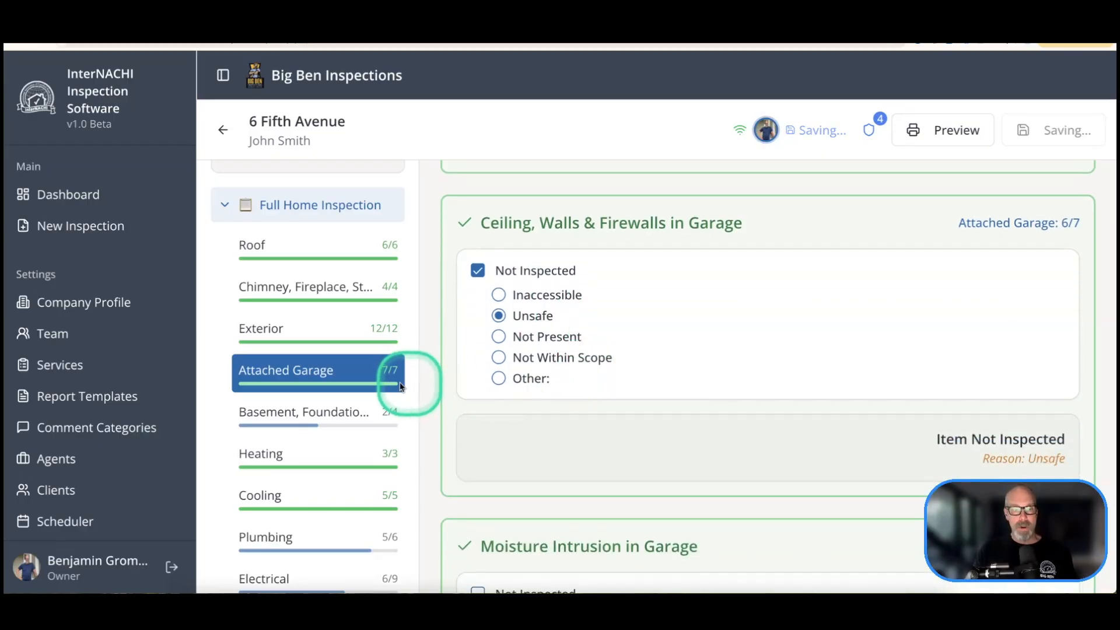
{"action": "scroll", "coordinate": [718, 382], "scroll_direction": "down", "scroll_amount": 1}
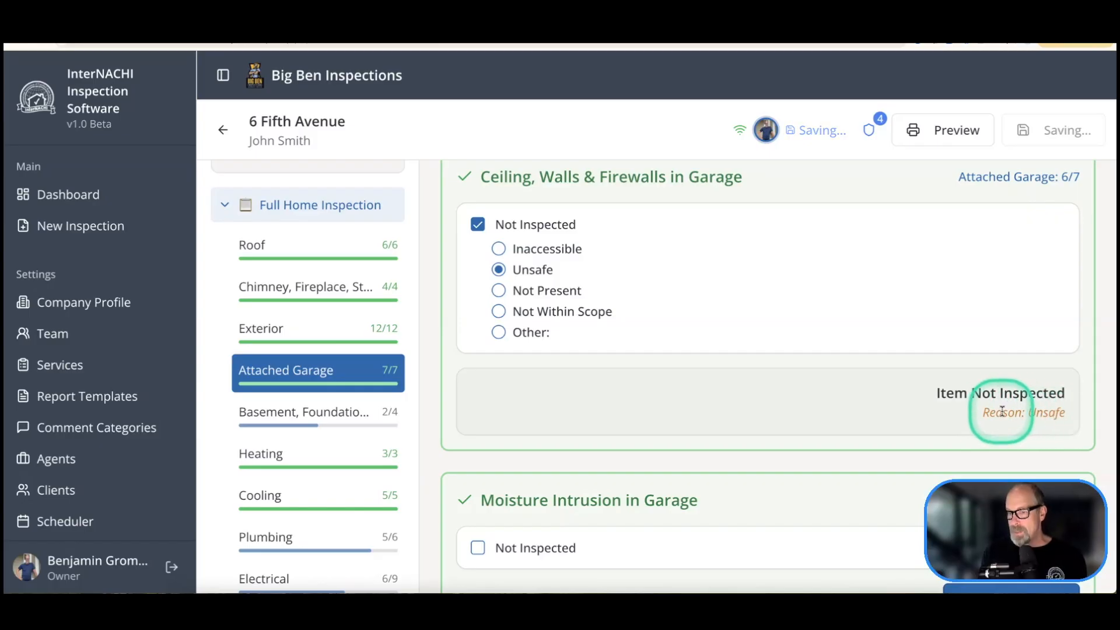
{"action": "left_click", "coordinate": [498, 291]}
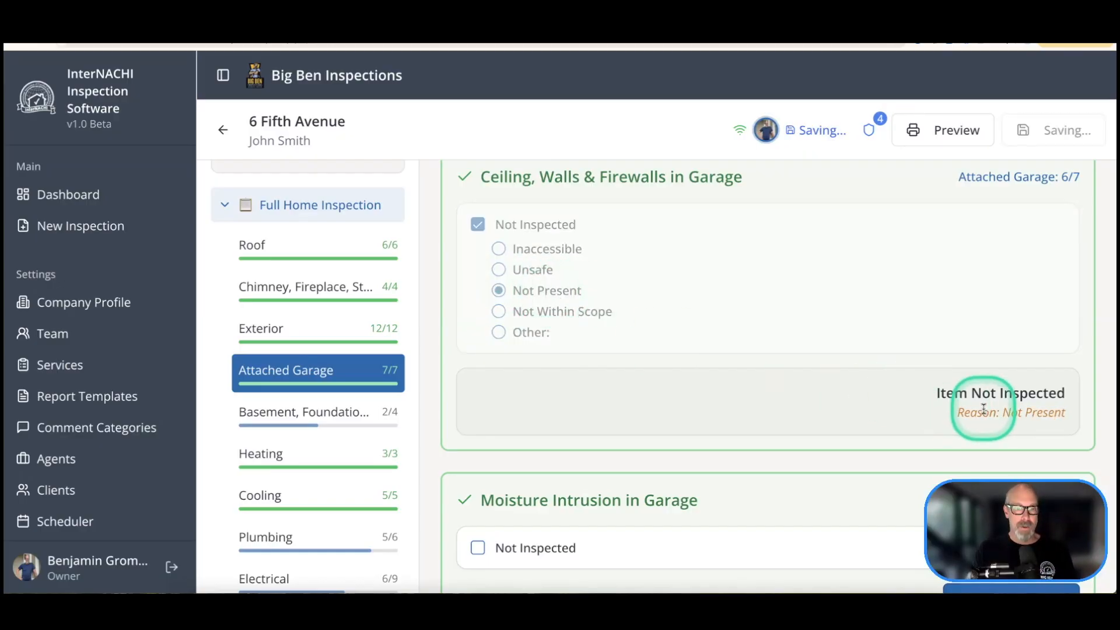
{"action": "left_click", "coordinate": [498, 311]}
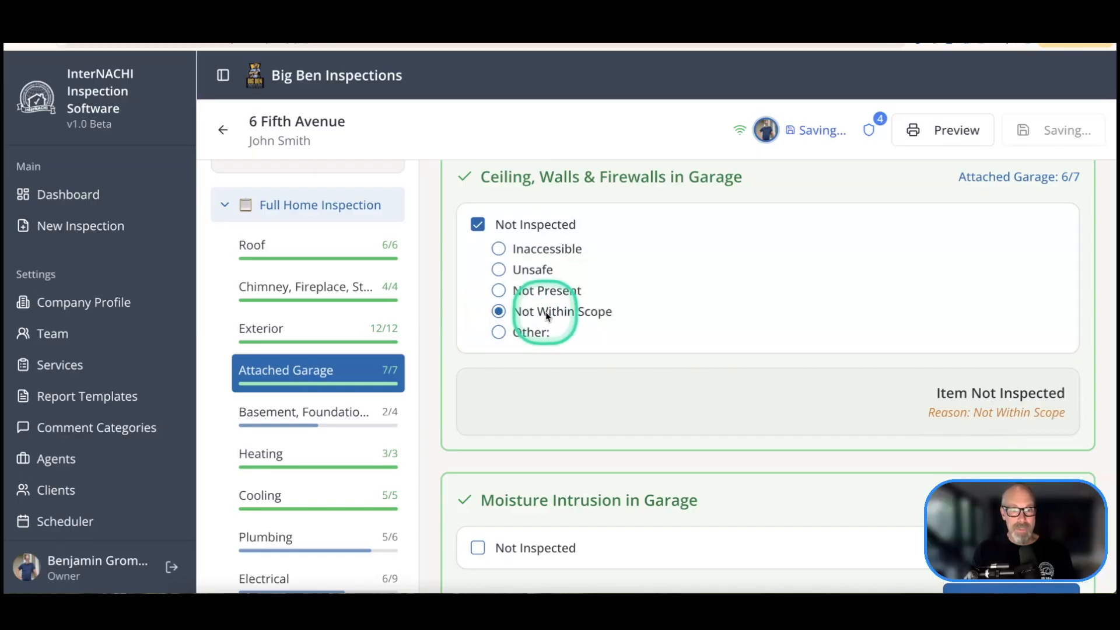
{"action": "left_click", "coordinate": [531, 332]}
{"action": "type", "text": "asdfasdf"}
{"action": "left_click", "coordinate": [537, 253]}
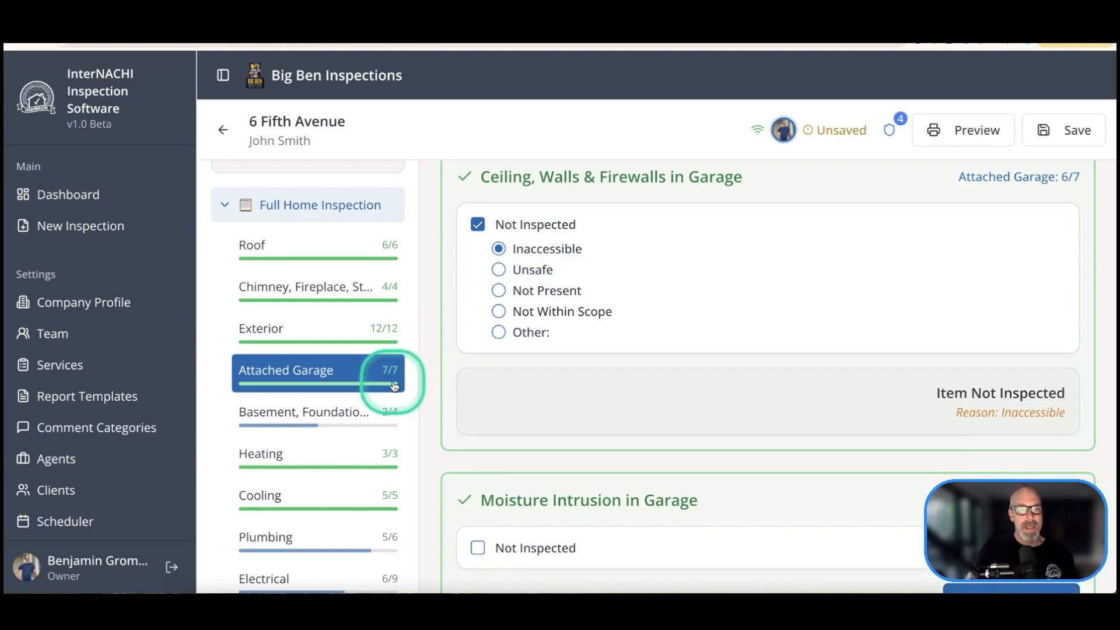
{"action": "scroll", "coordinate": [386, 259], "scroll_direction": "up", "scroll_amount": 3}
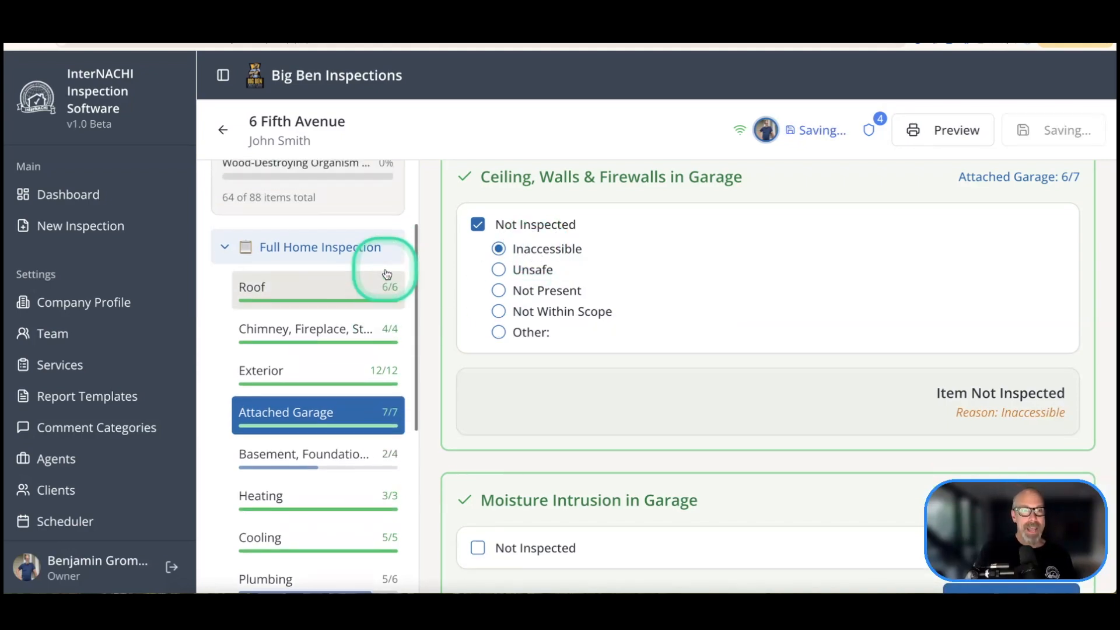
{"action": "scroll", "coordinate": [378, 236], "scroll_direction": "down", "scroll_amount": 3}
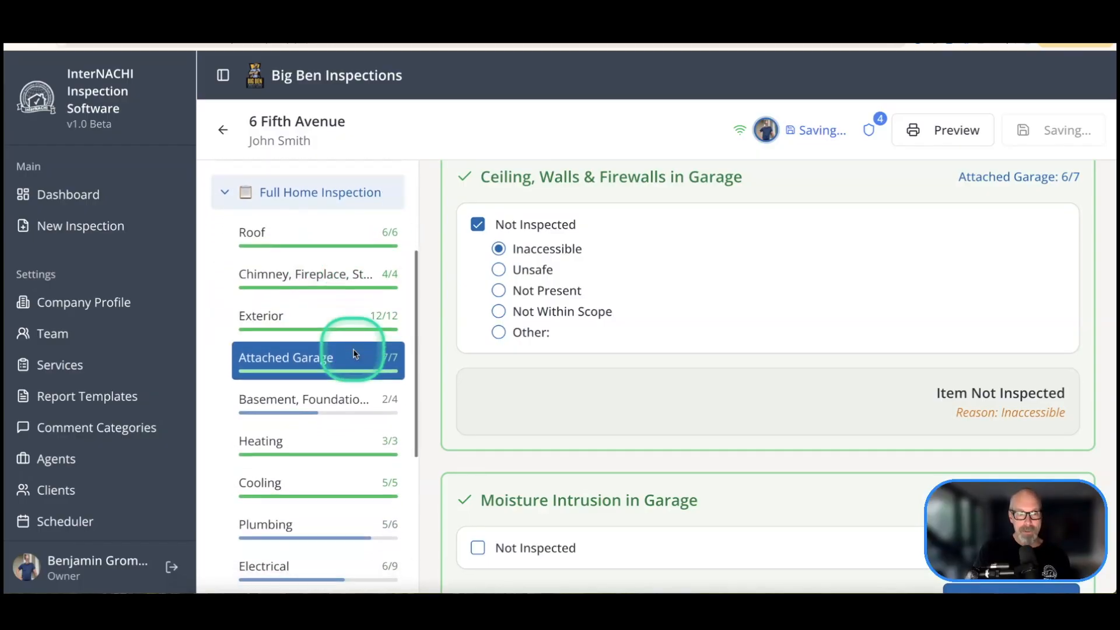